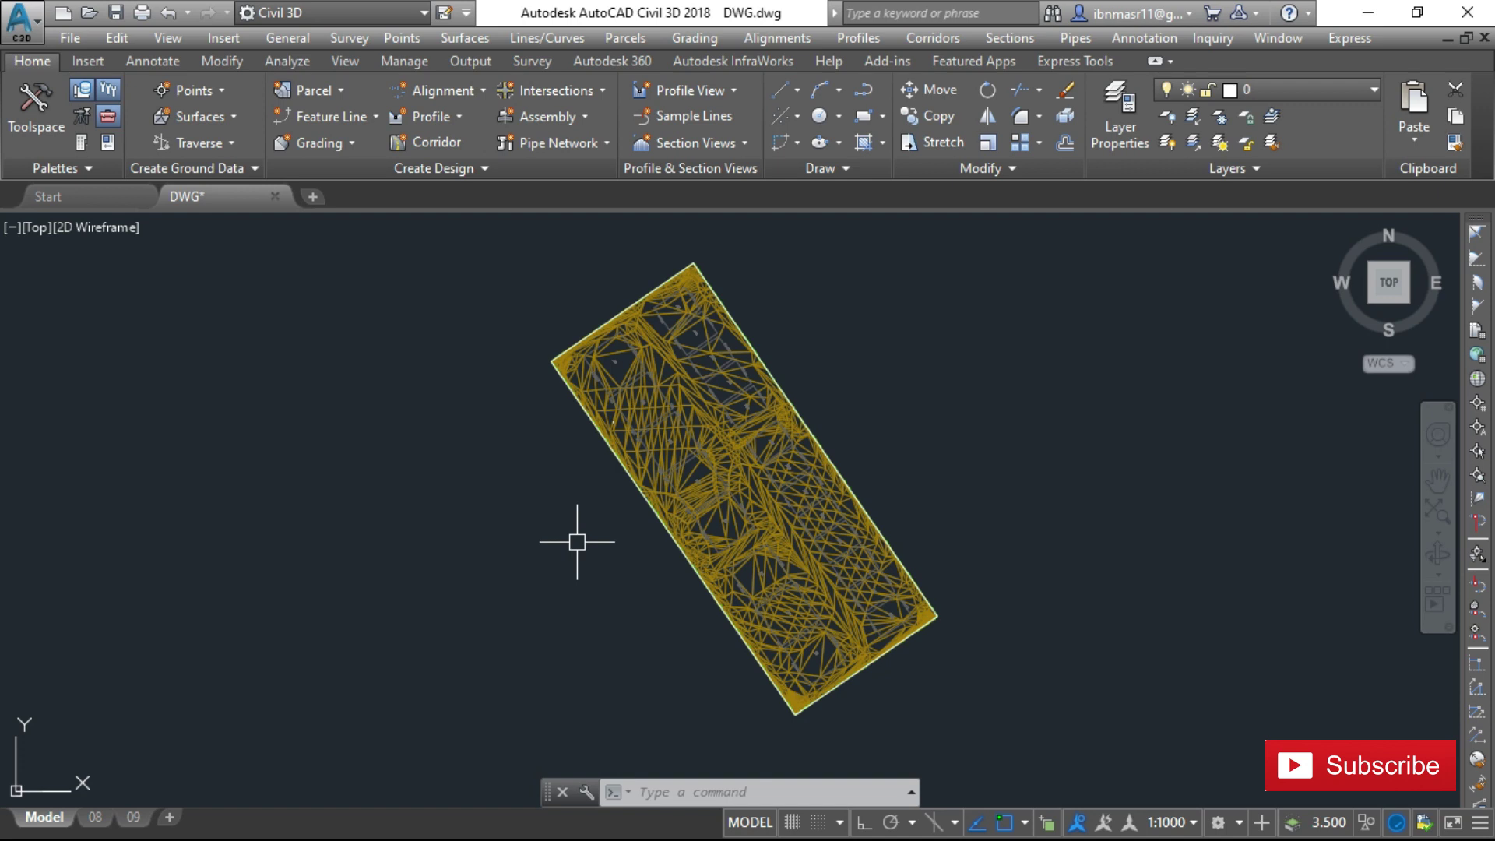
# Step: Start creating surface points on a grid and set the elevation prompt to Automatic in the points creation settings
pyautogui.click(216, 95)
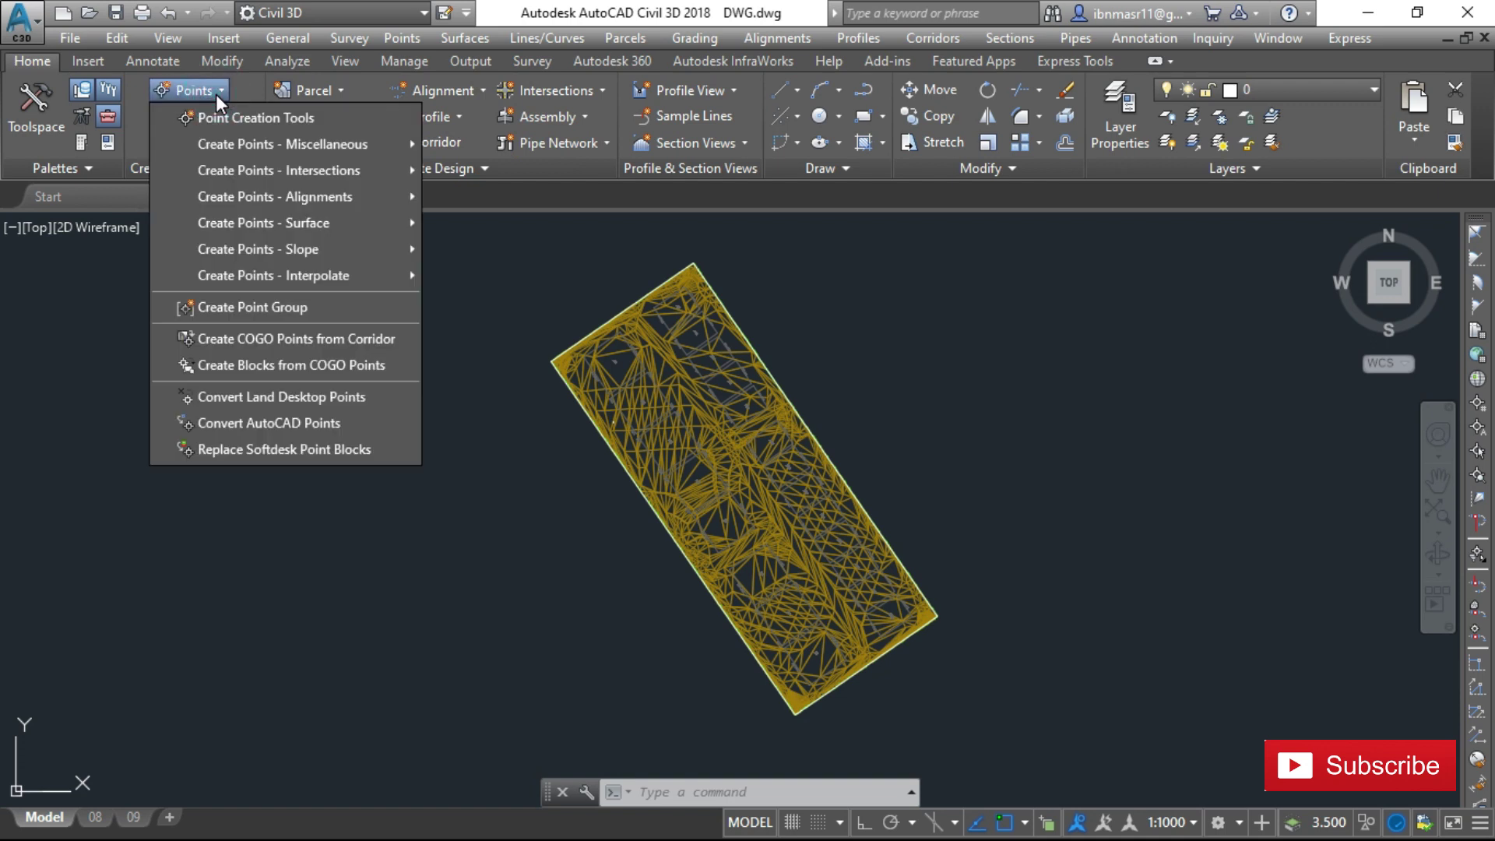
pyautogui.moveTo(222, 223)
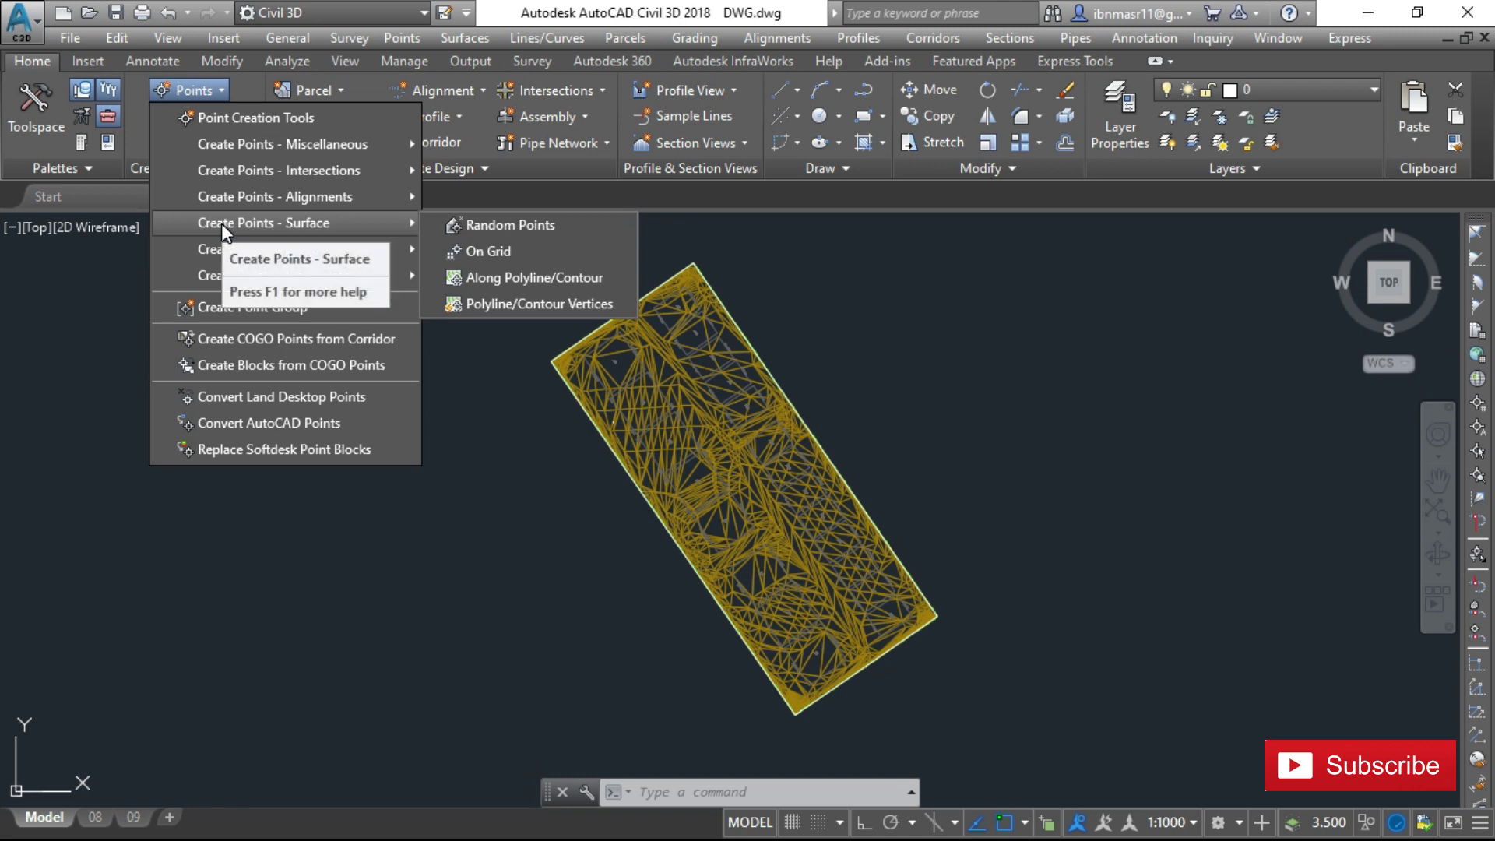
pyautogui.click(497, 251)
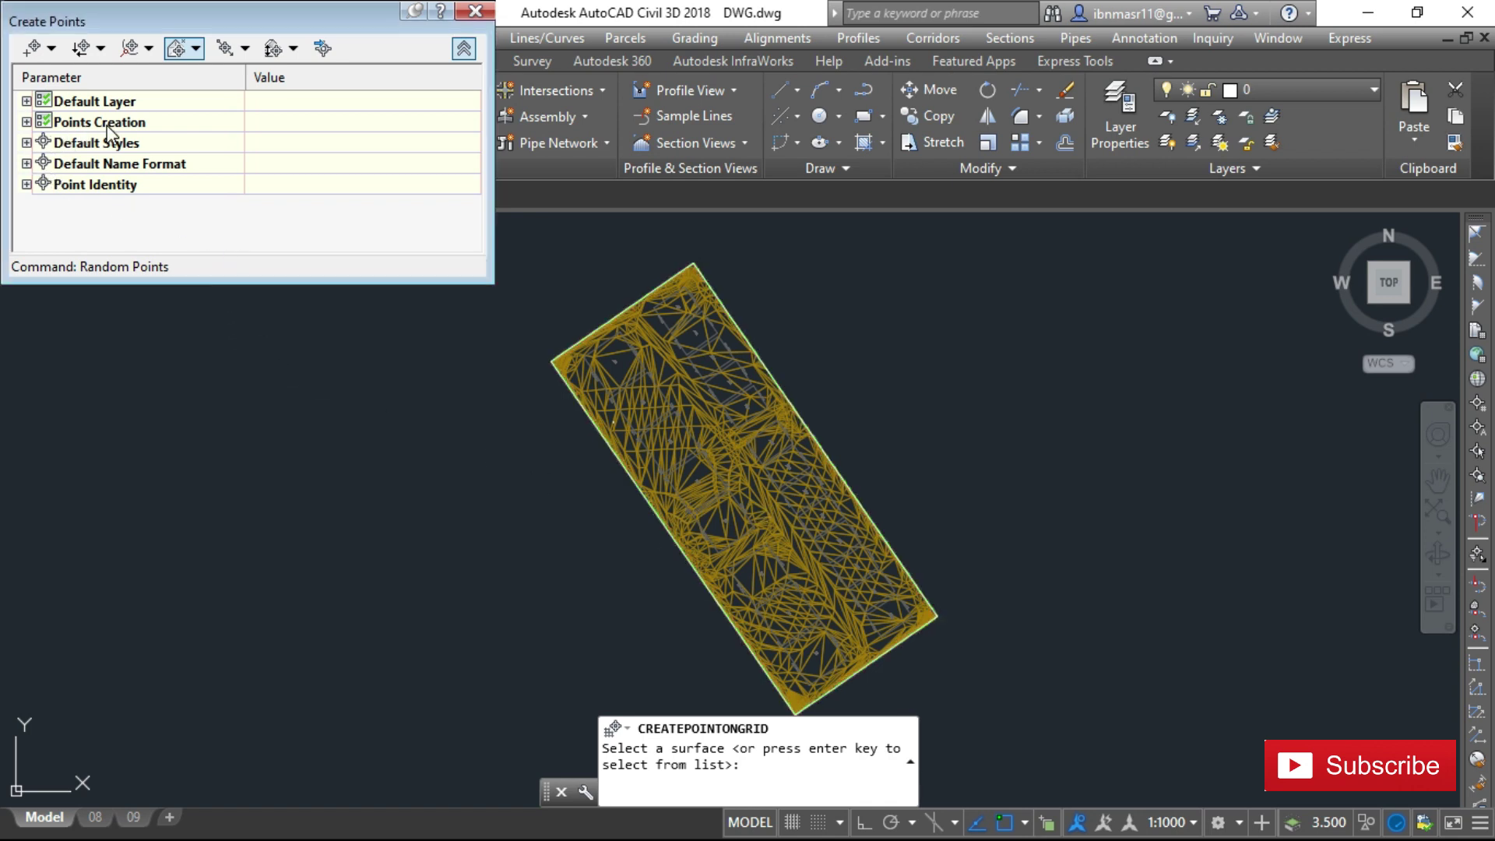
pyautogui.click(26, 122)
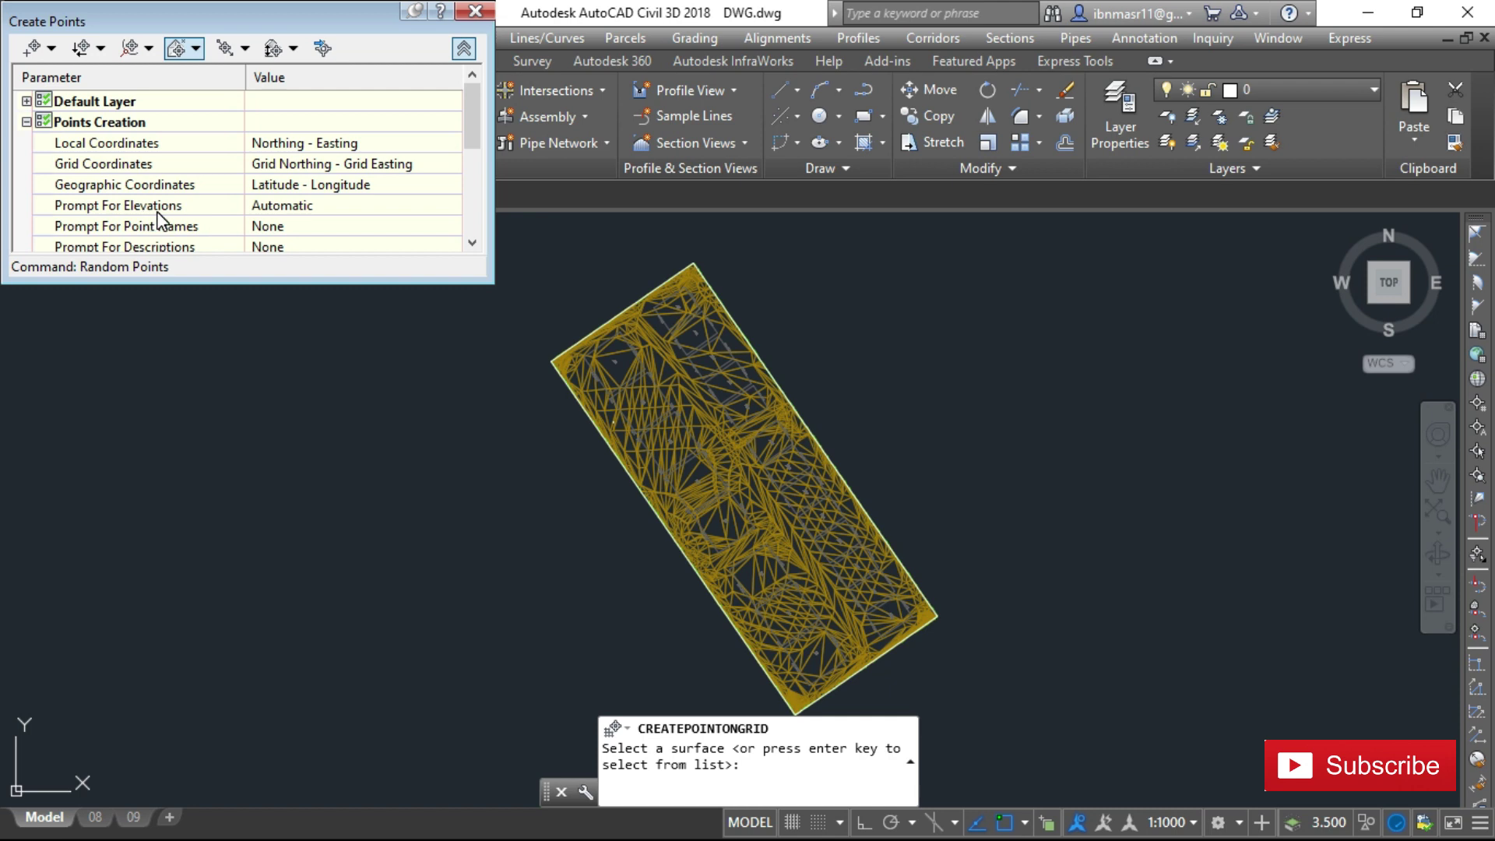
pyautogui.click(288, 206)
pyautogui.click(288, 207)
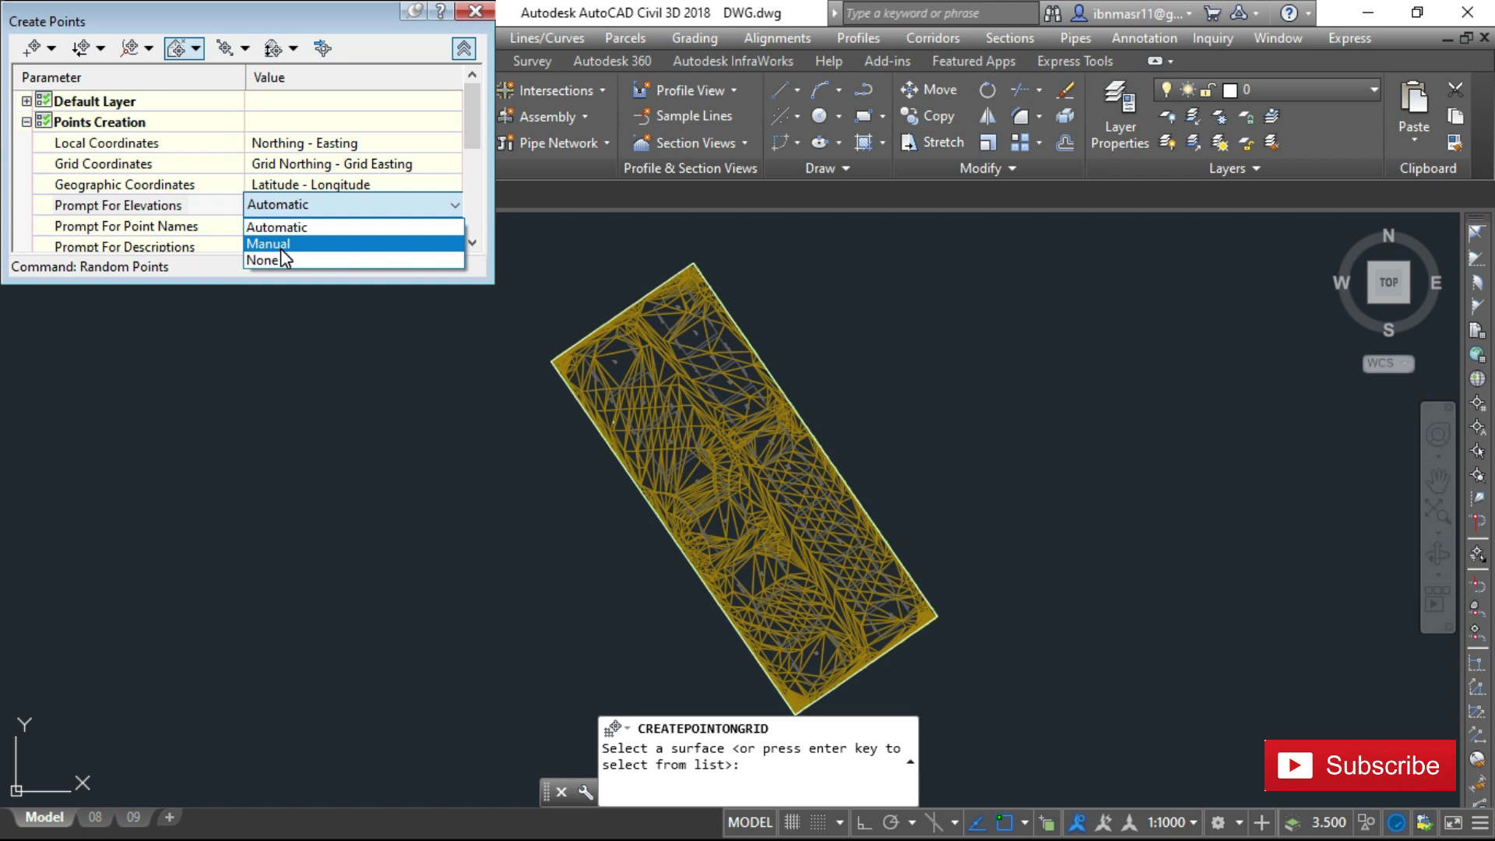
pyautogui.click(287, 228)
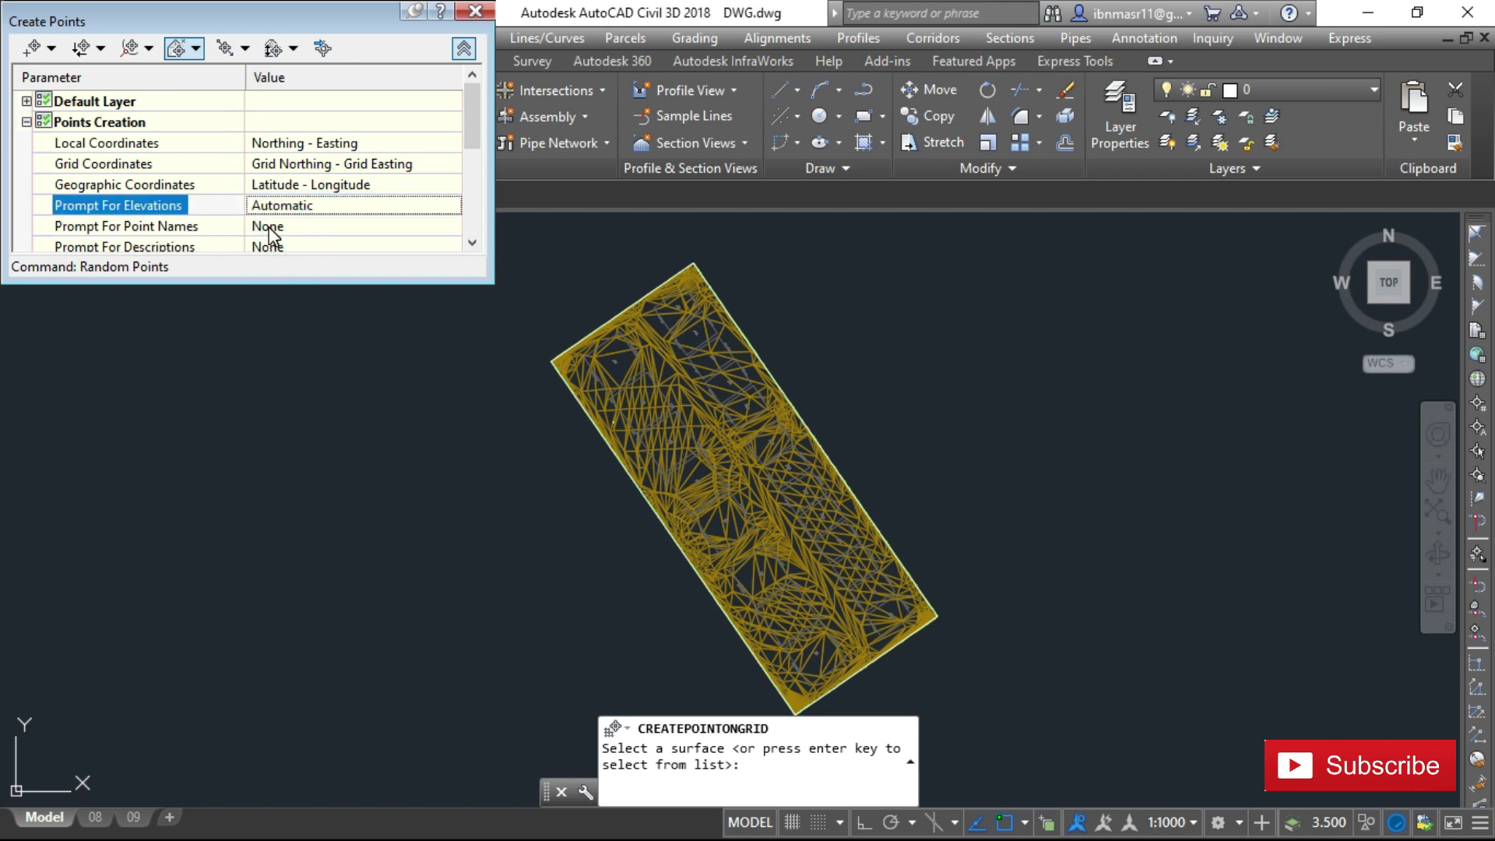
# Step: Set the prompts for point names and descriptions to None in the points creation settings
pyautogui.click(278, 226)
pyautogui.click(279, 228)
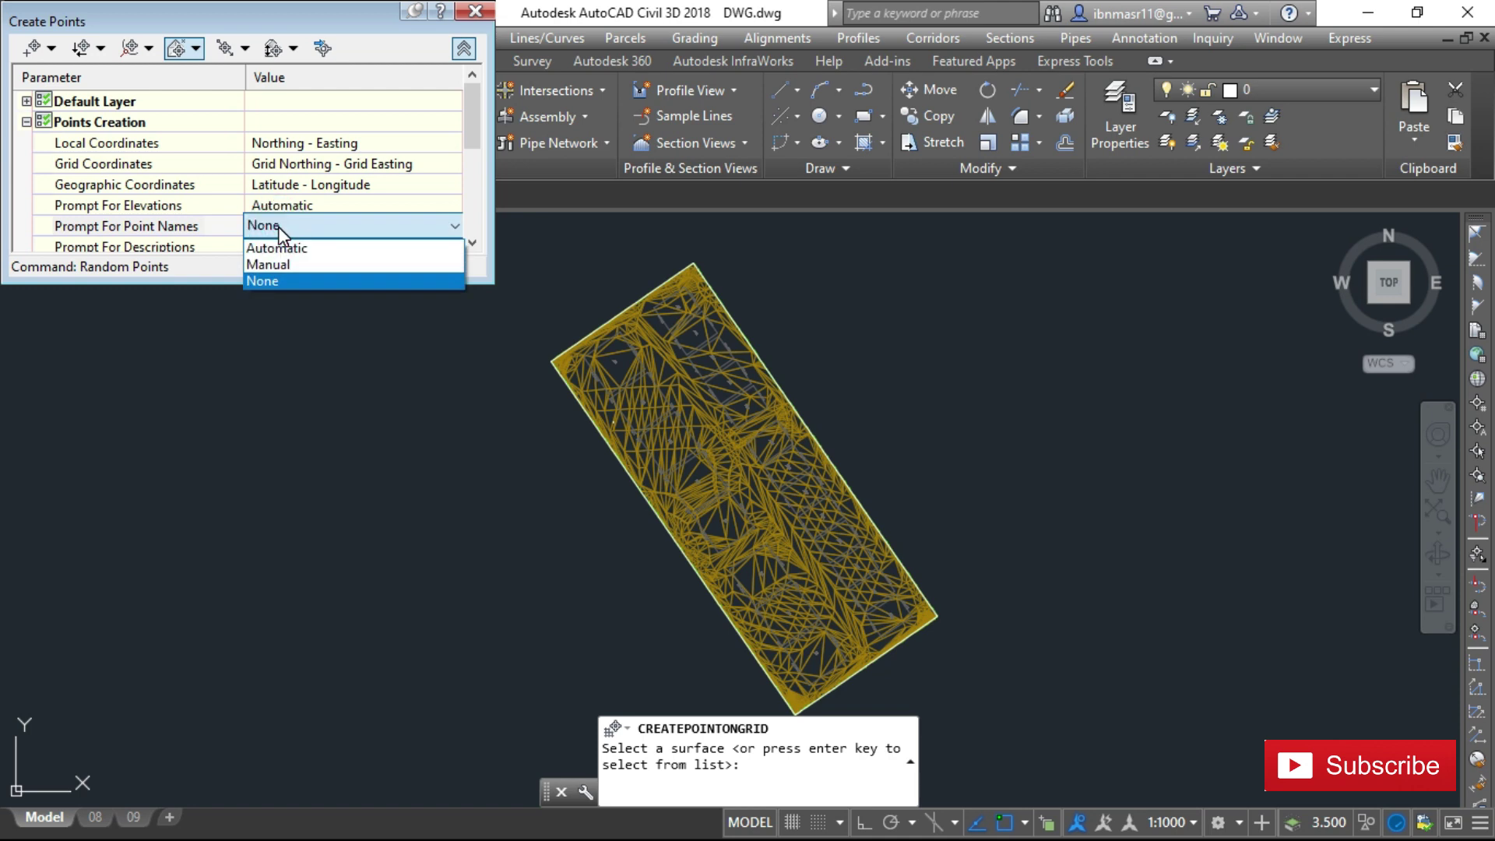
pyautogui.click(278, 227)
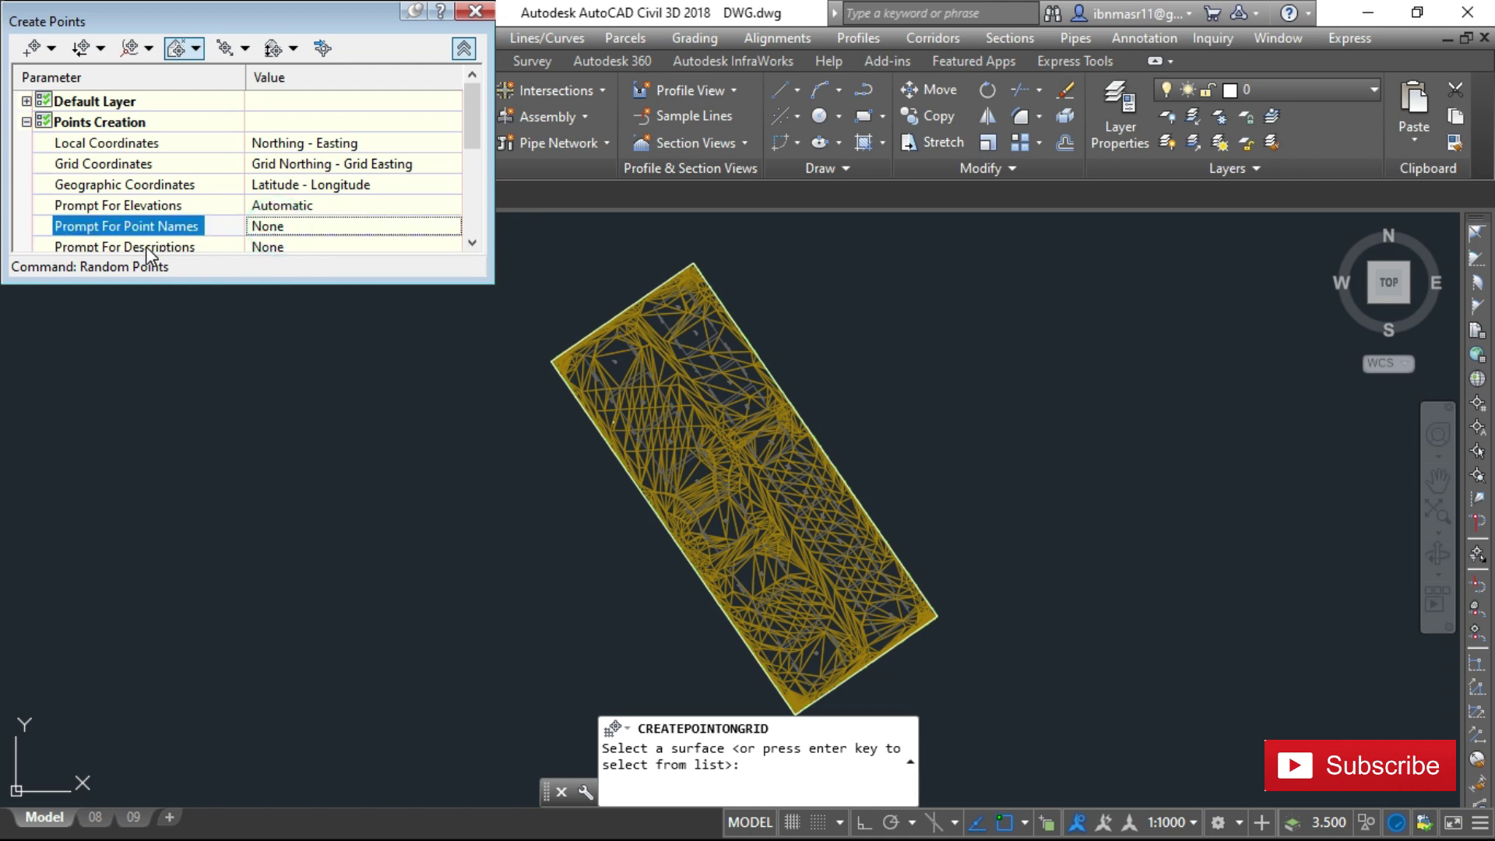
pyautogui.click(286, 247)
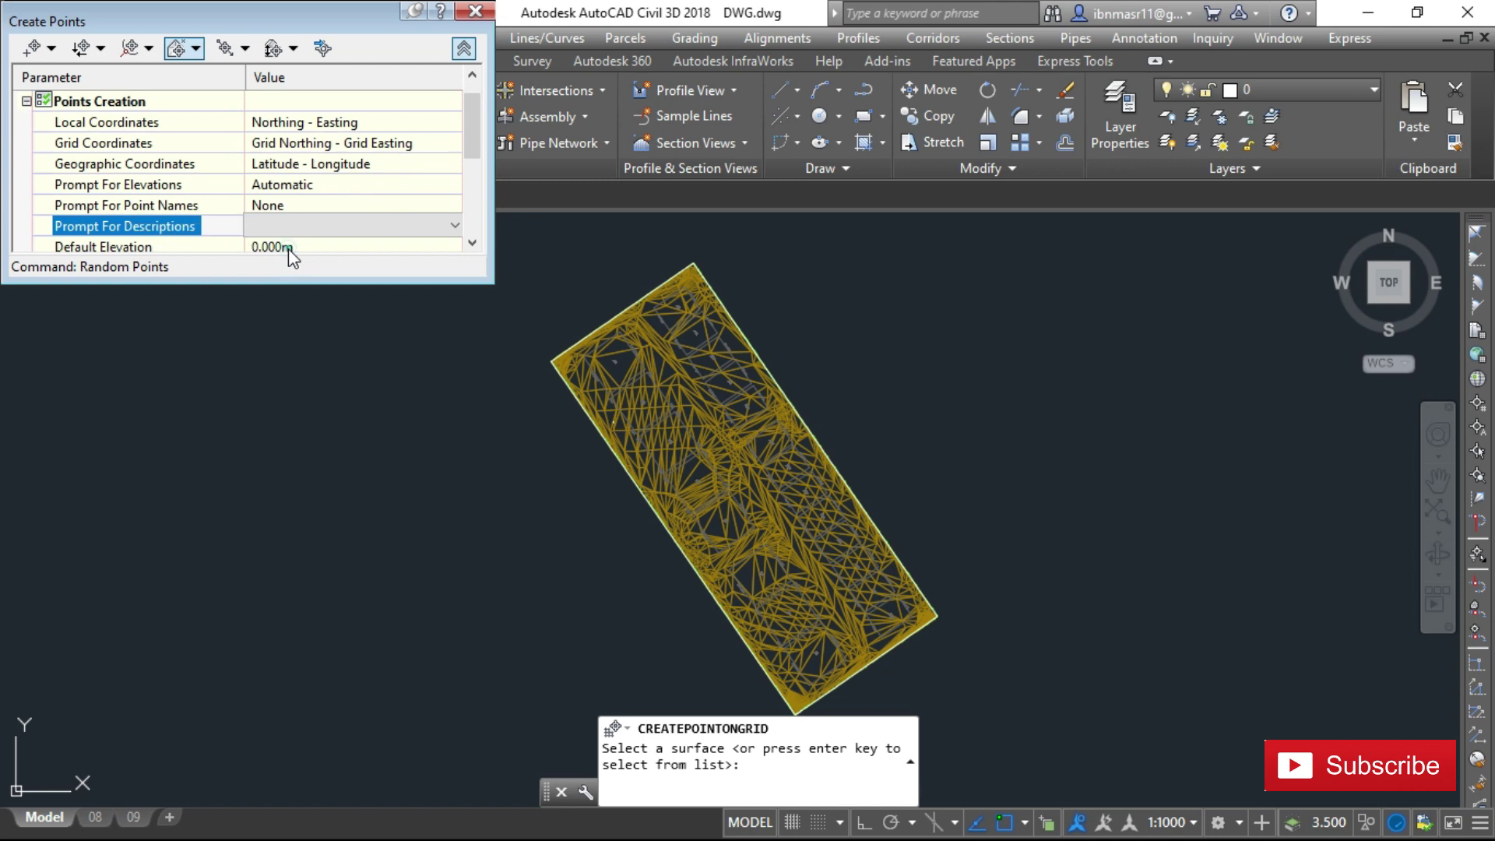
pyautogui.click(288, 232)
pyautogui.click(282, 228)
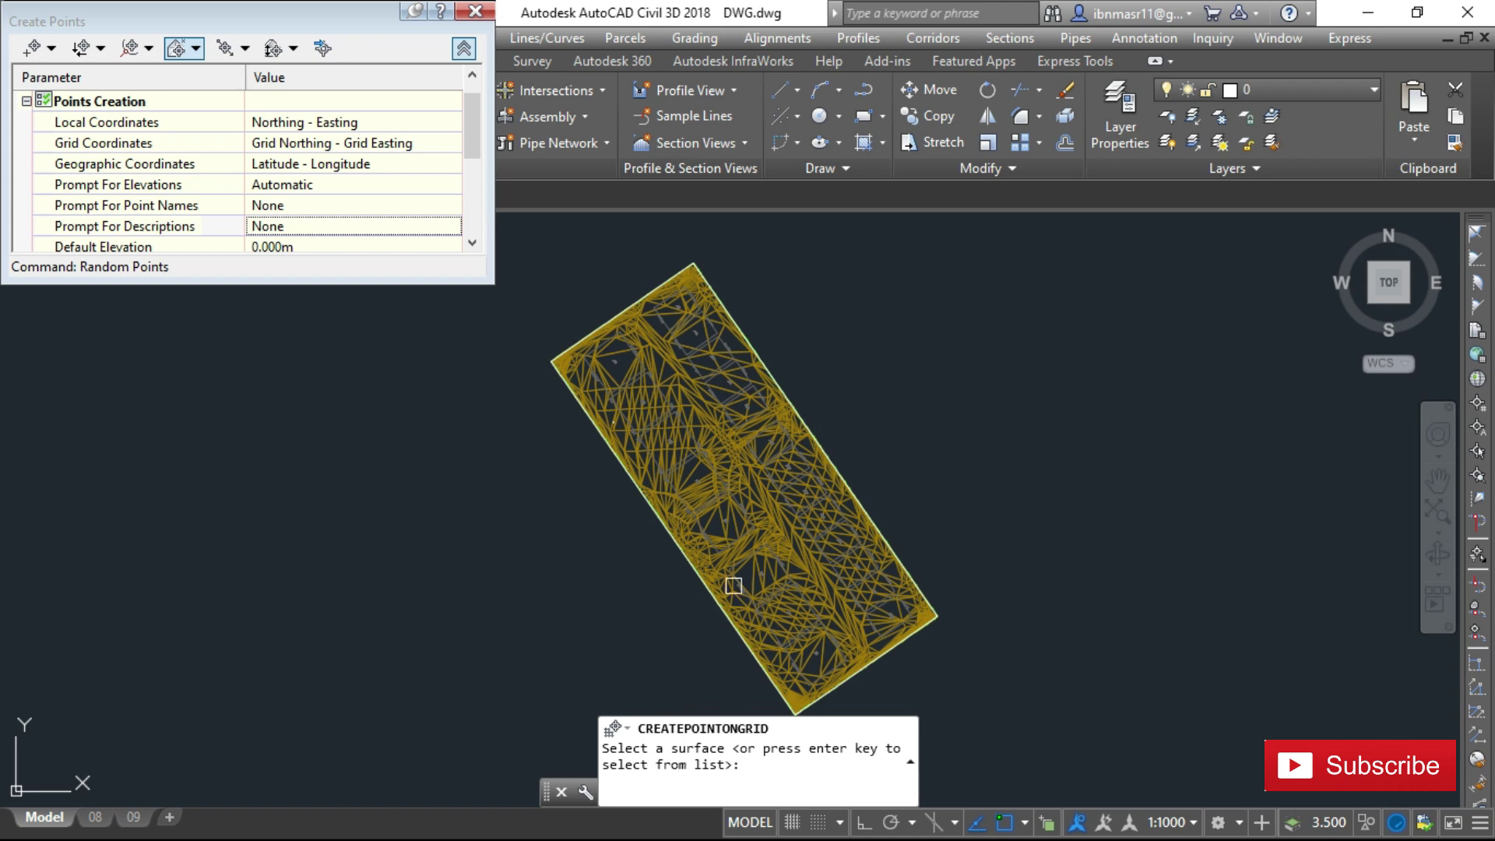
pyautogui.click(682, 556)
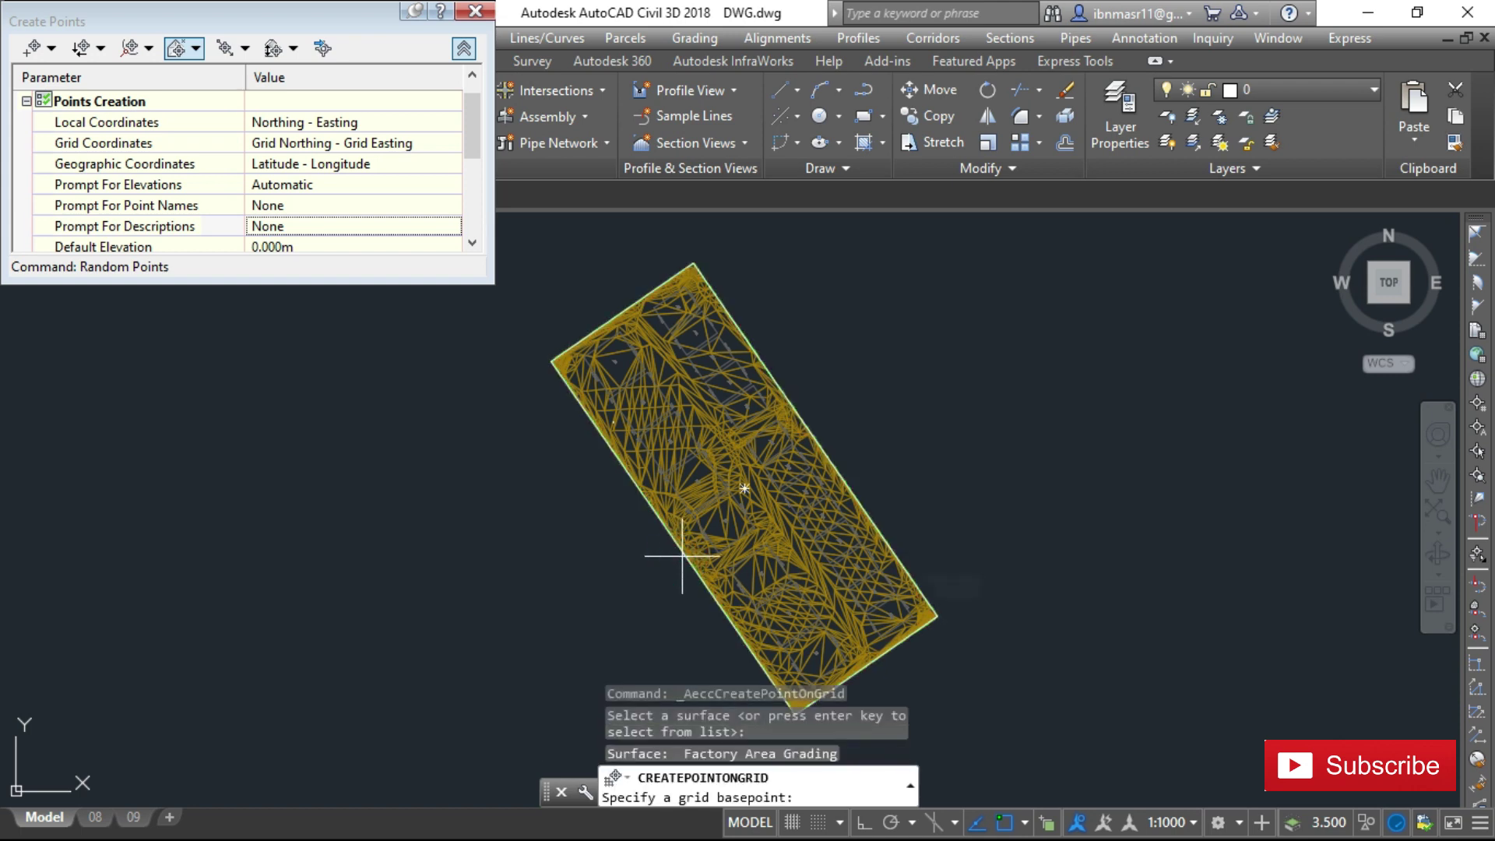
pyautogui.scroll(-2, 761, 394)
pyautogui.press('Escape')
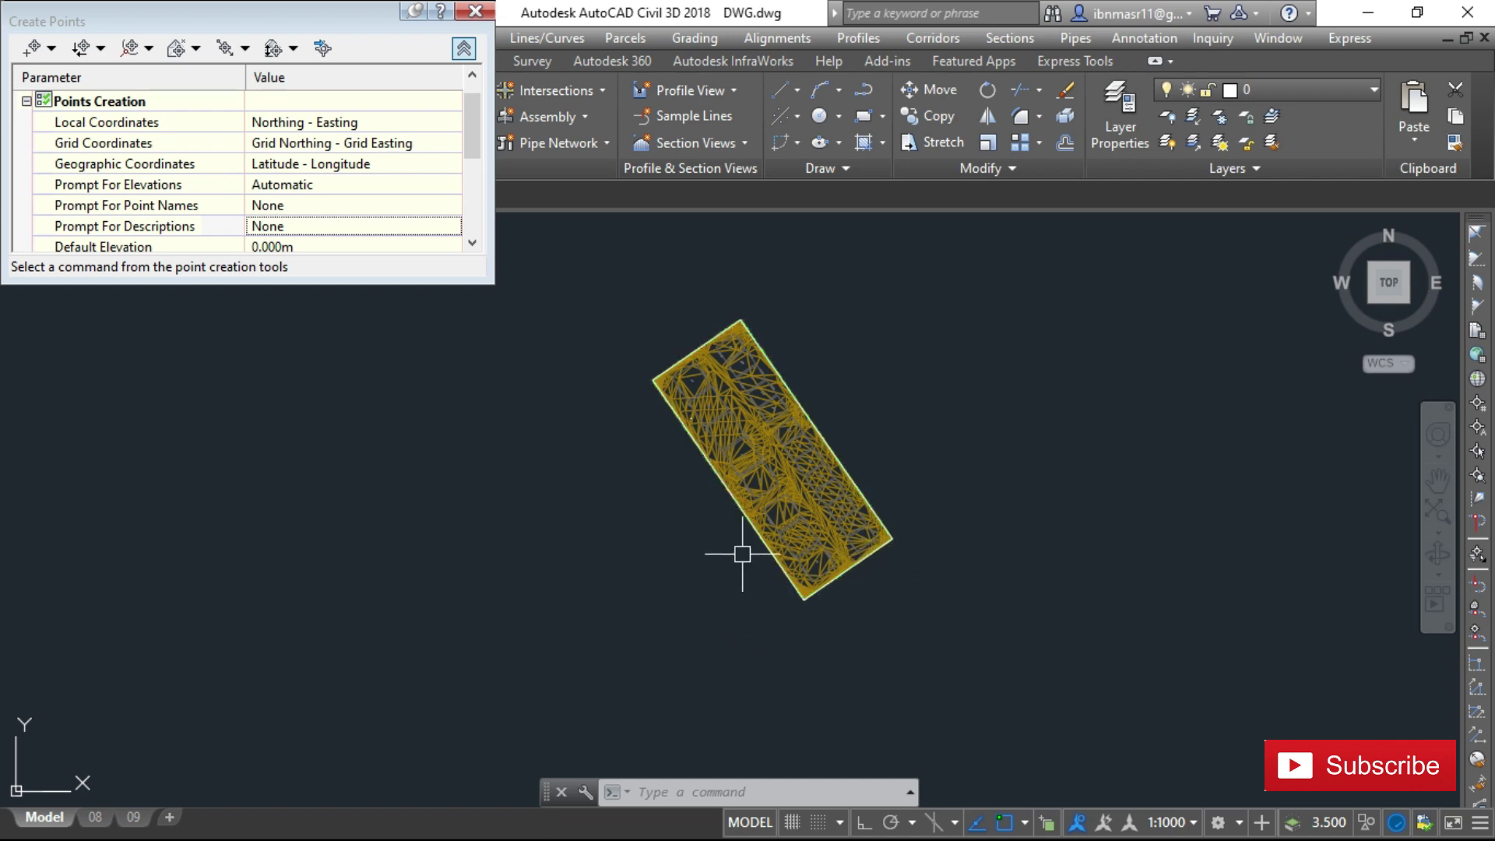
# Step: Draw a rectangle that encloses the whole tilted surface with some margin on every side
pyautogui.write('RE')
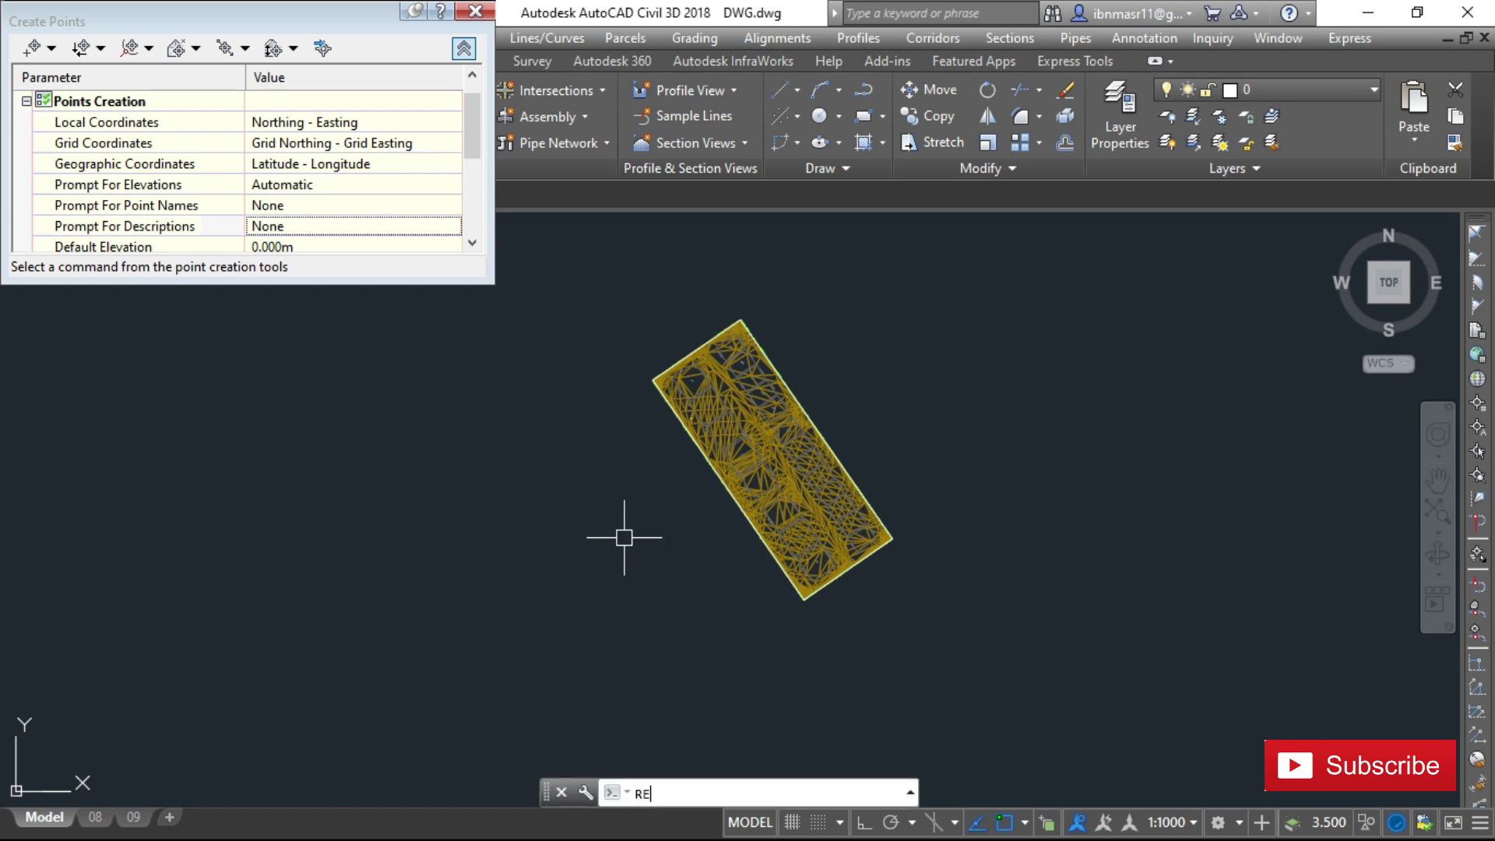
pyautogui.write('C')
pyautogui.press('Return')
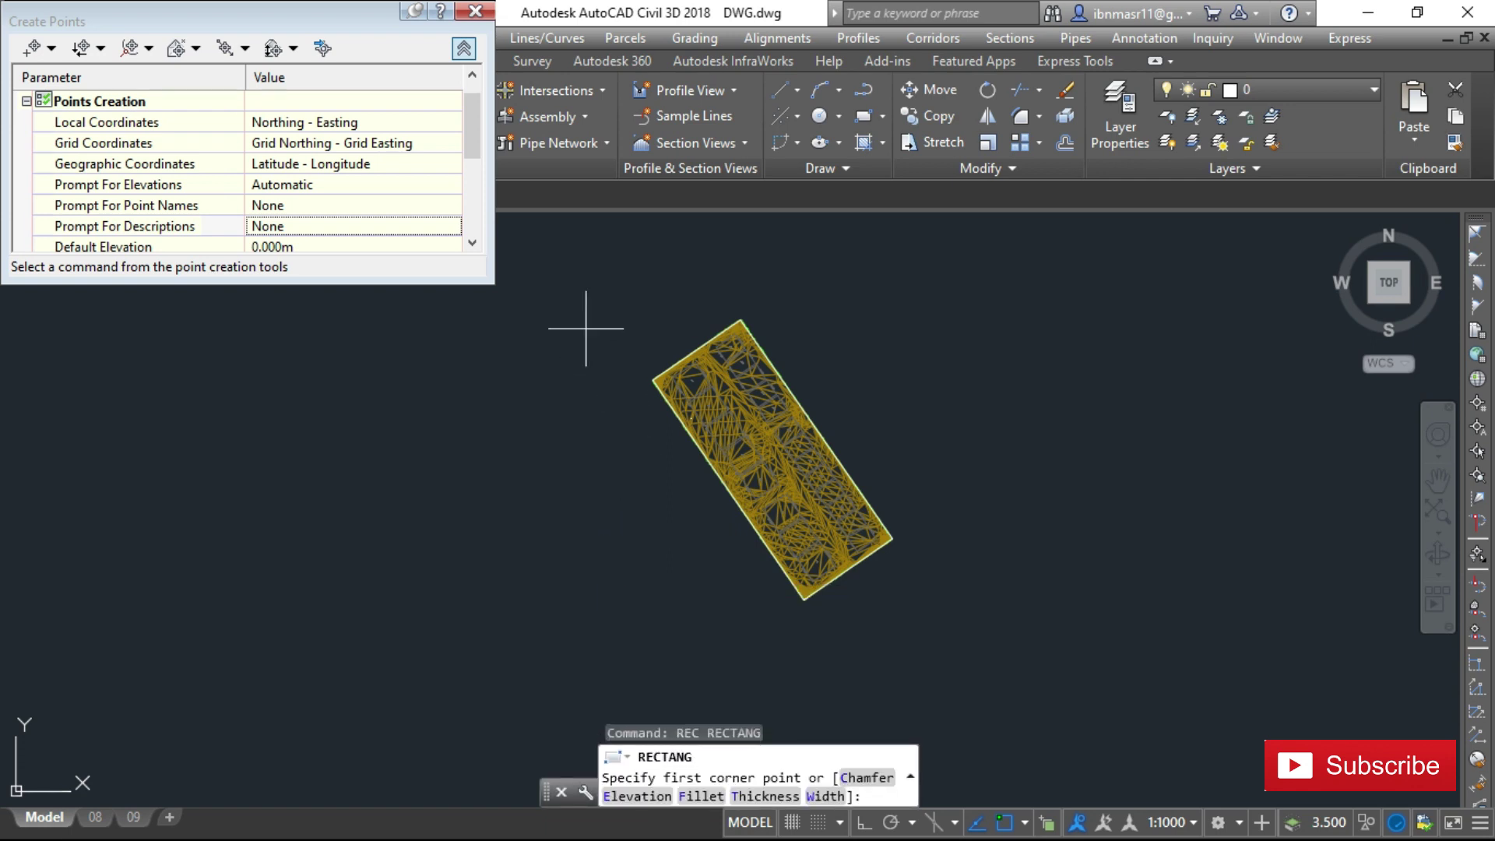
pyautogui.click(614, 298)
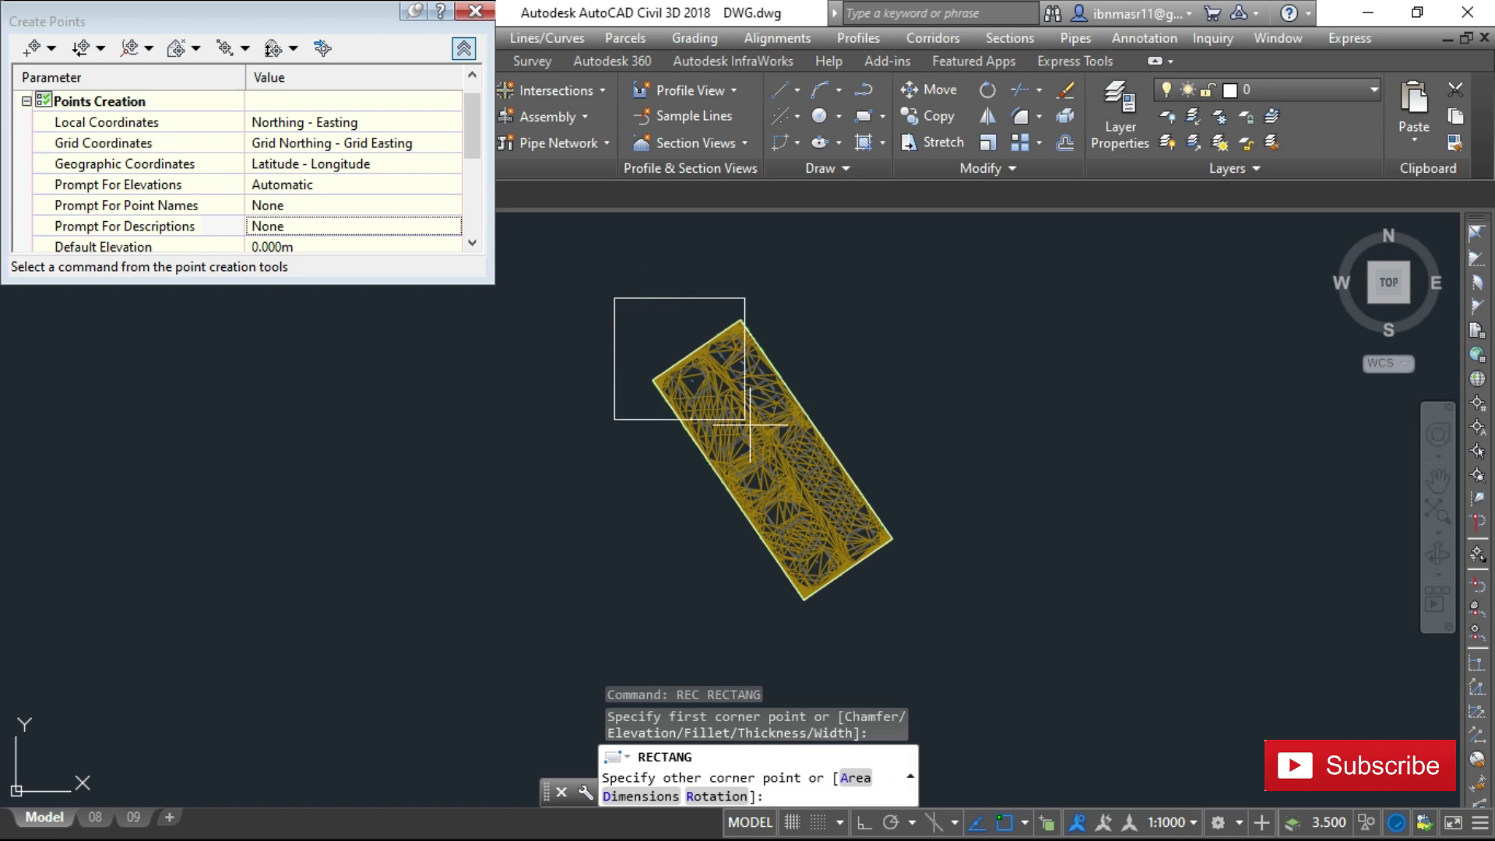
pyautogui.click(908, 625)
# Step: Stretch the rectangle's west and east edges inward so they lie closer to the surface boundary
pyautogui.click(613, 483)
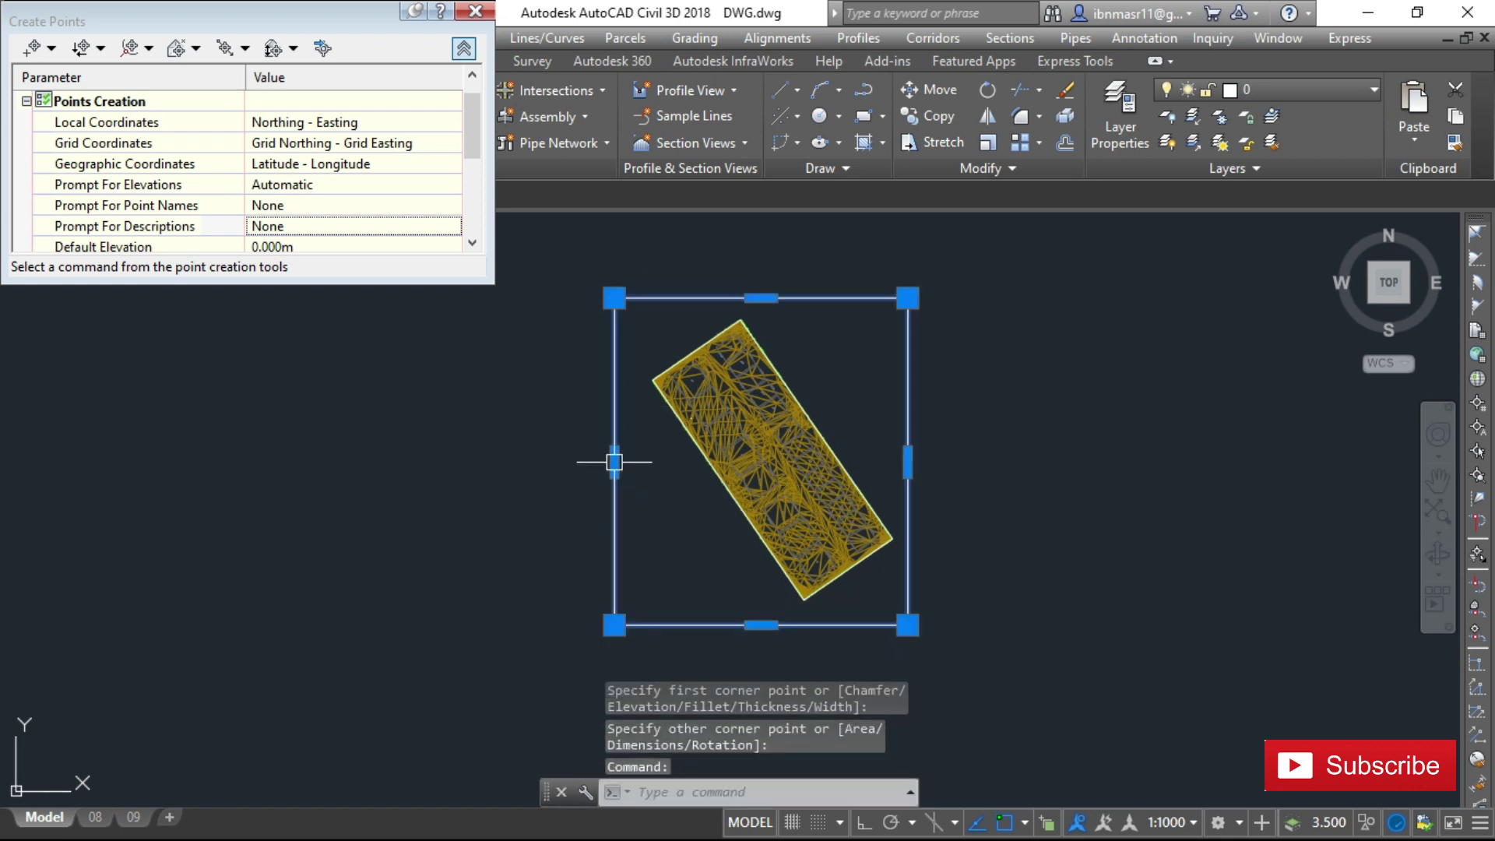
pyautogui.click(614, 461)
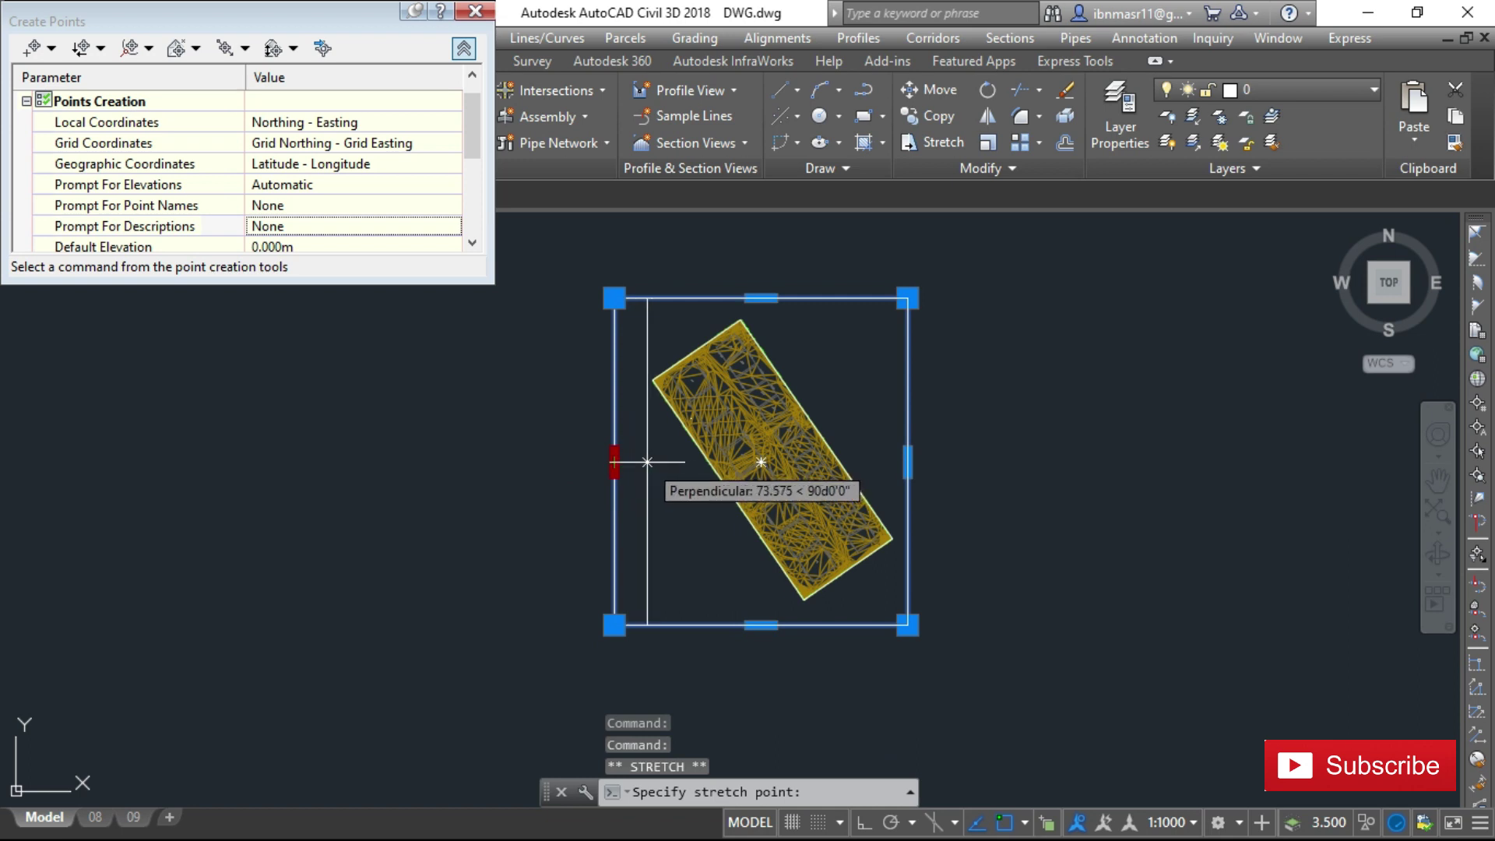
pyautogui.click(647, 462)
pyautogui.click(908, 461)
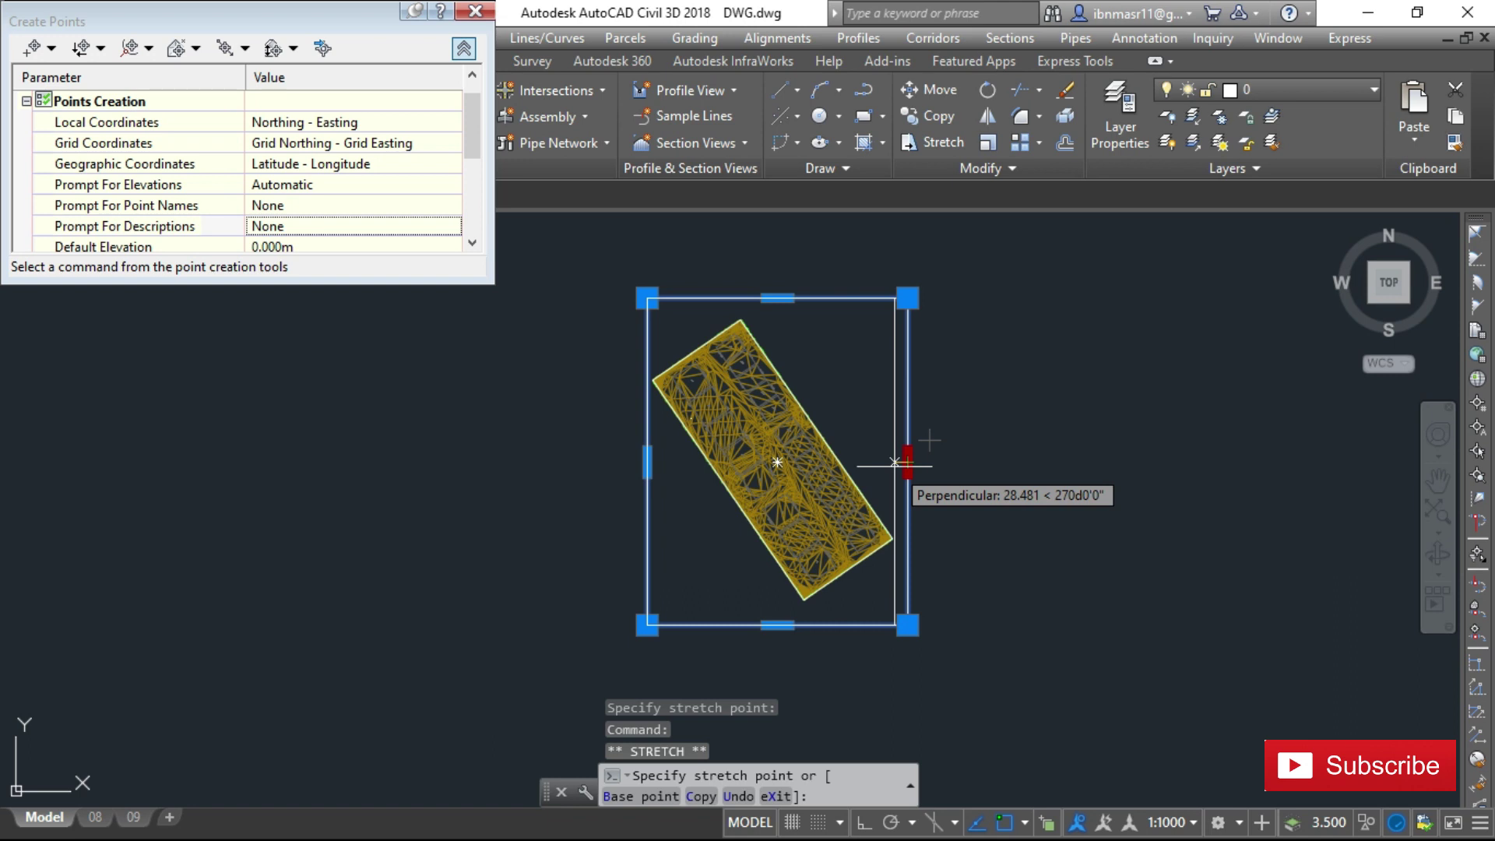
pyautogui.scroll(4, 896, 462)
pyautogui.click(891, 460)
pyautogui.scroll(-4, 880, 408)
pyautogui.scroll(4, 761, 508)
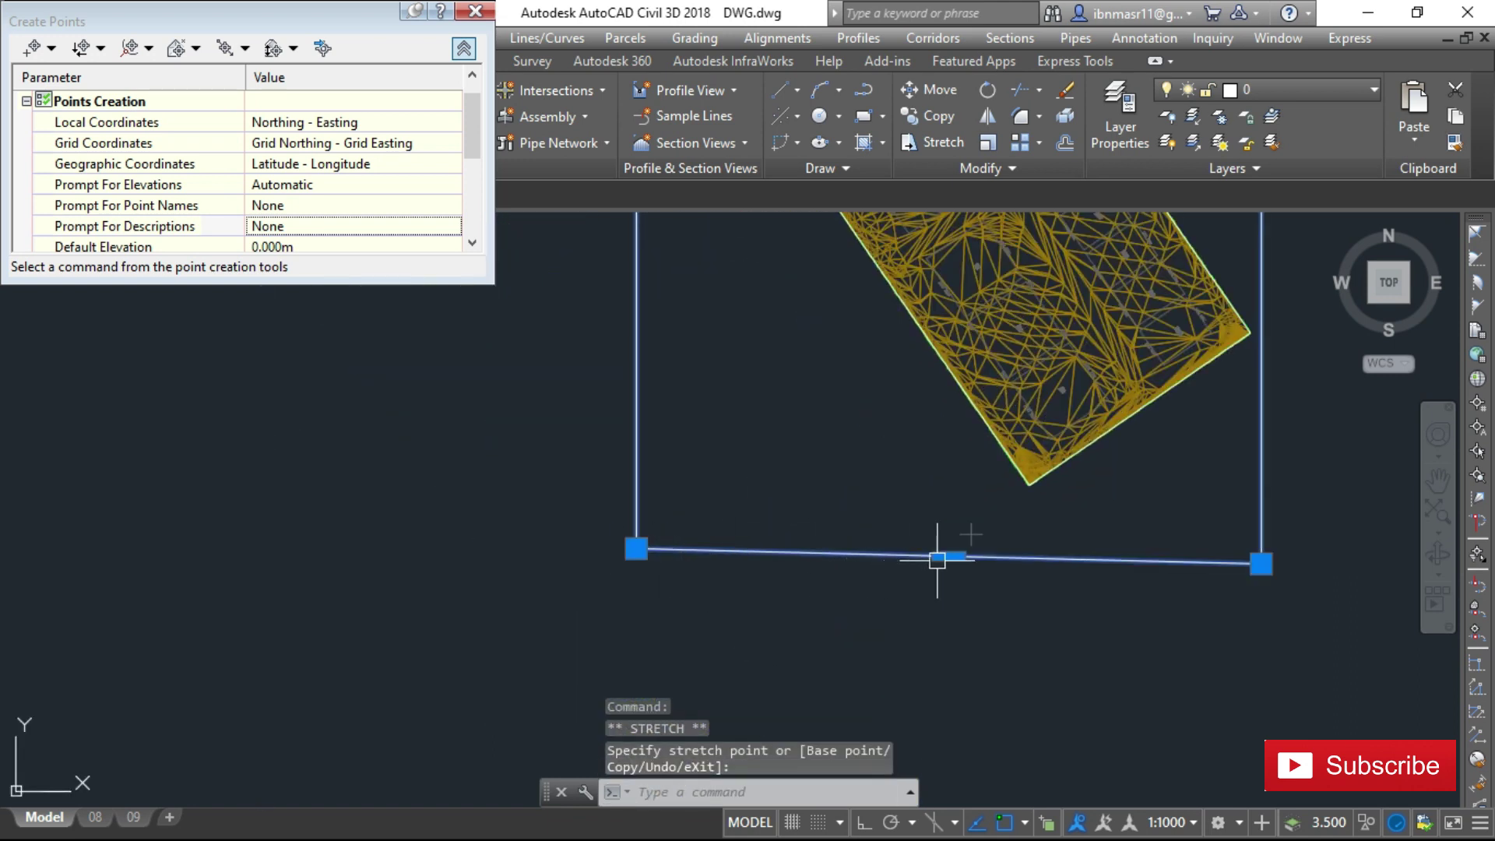
pyautogui.click(947, 556)
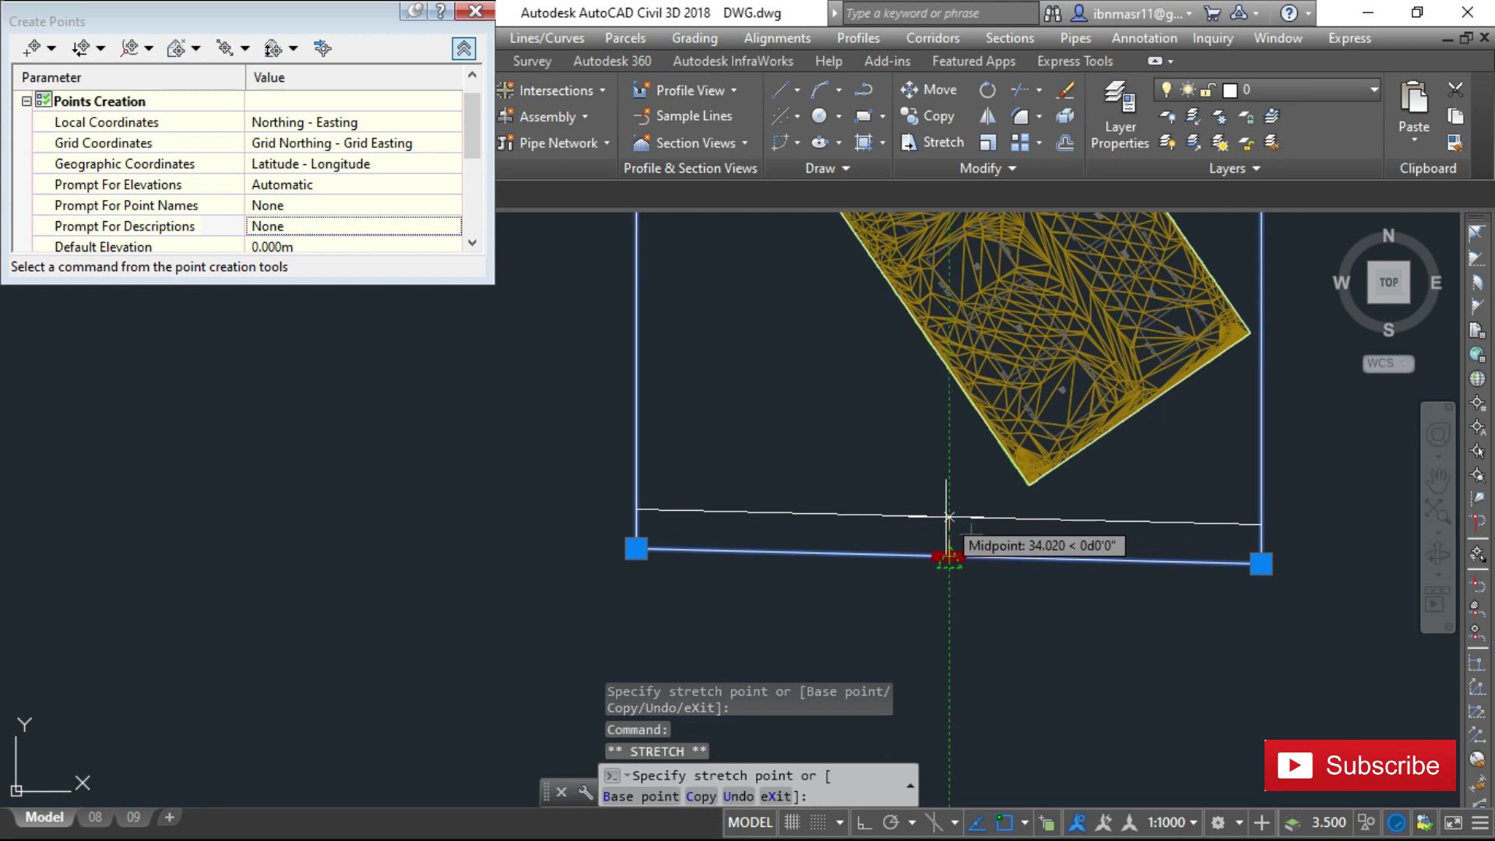
pyautogui.press('Escape')
pyautogui.scroll(-4, 767, 600)
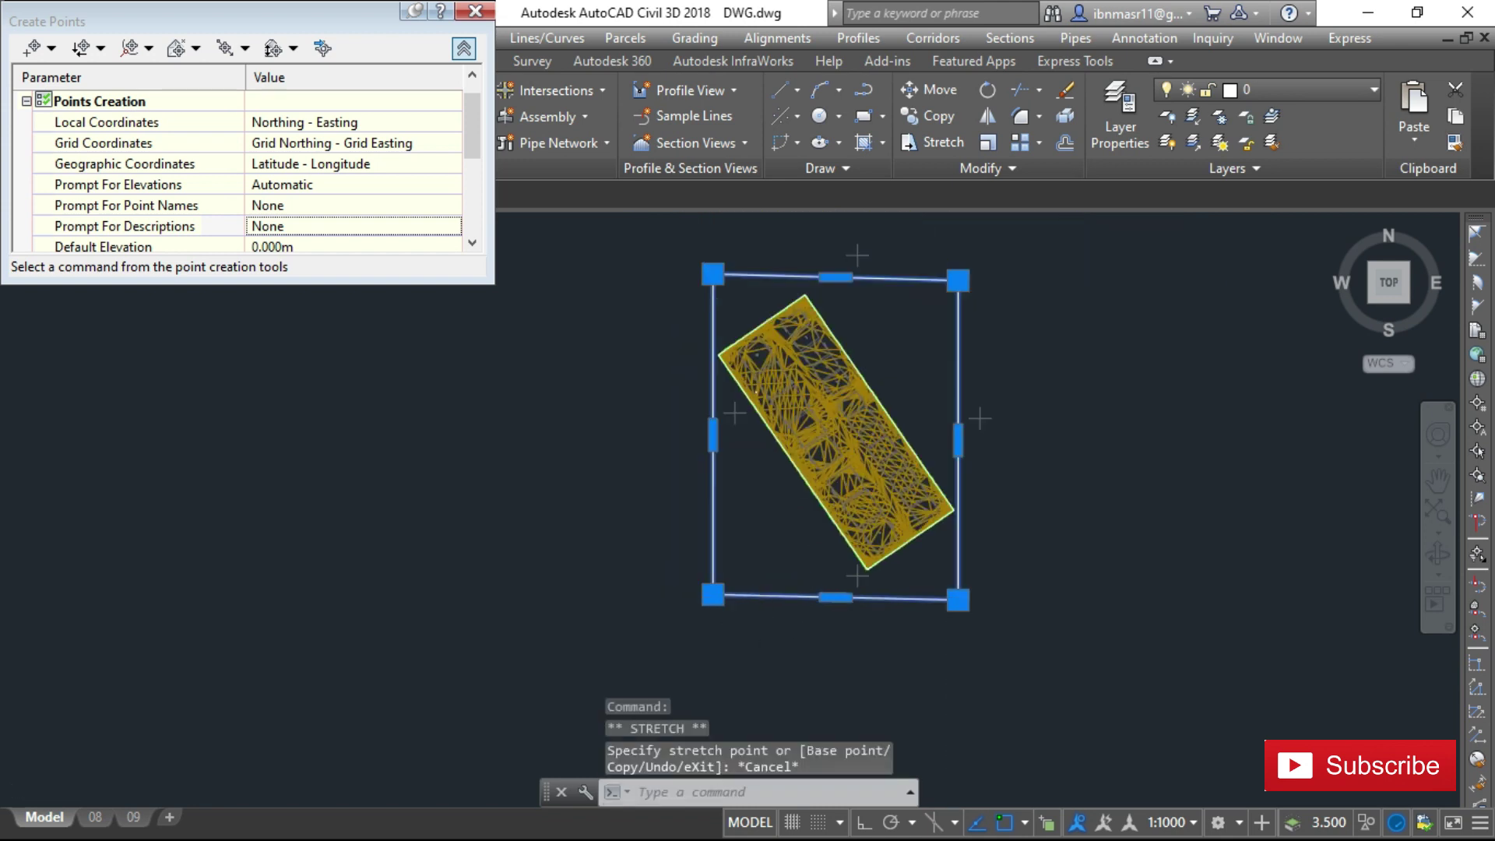
pyautogui.press('Escape')
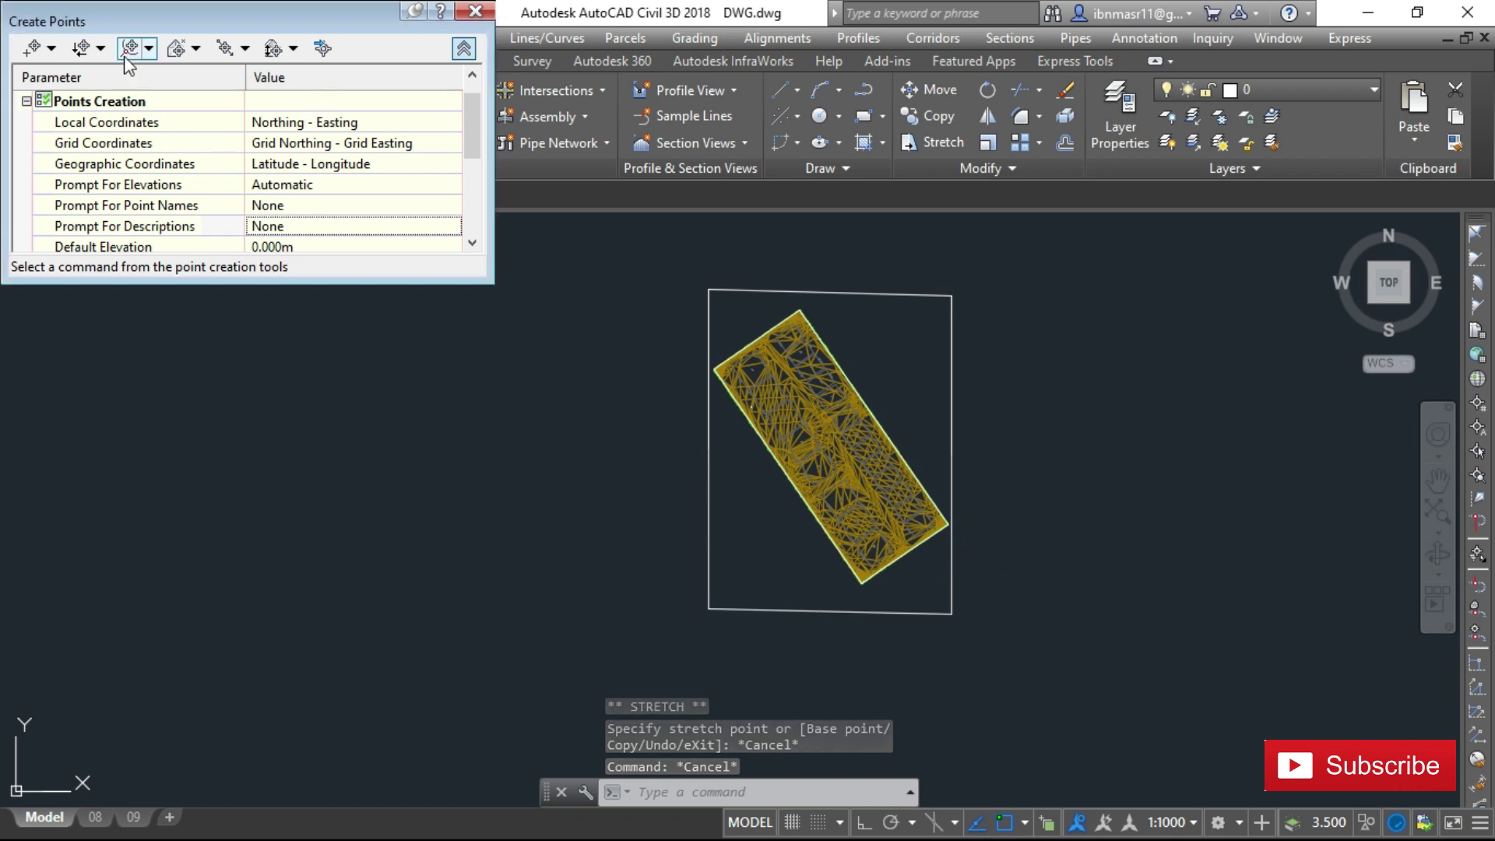
# Step: Start the On Grid point creation for the Factory Area Grading surface with the basepoint at the rectangle's lower-left corner
pyautogui.click(149, 49)
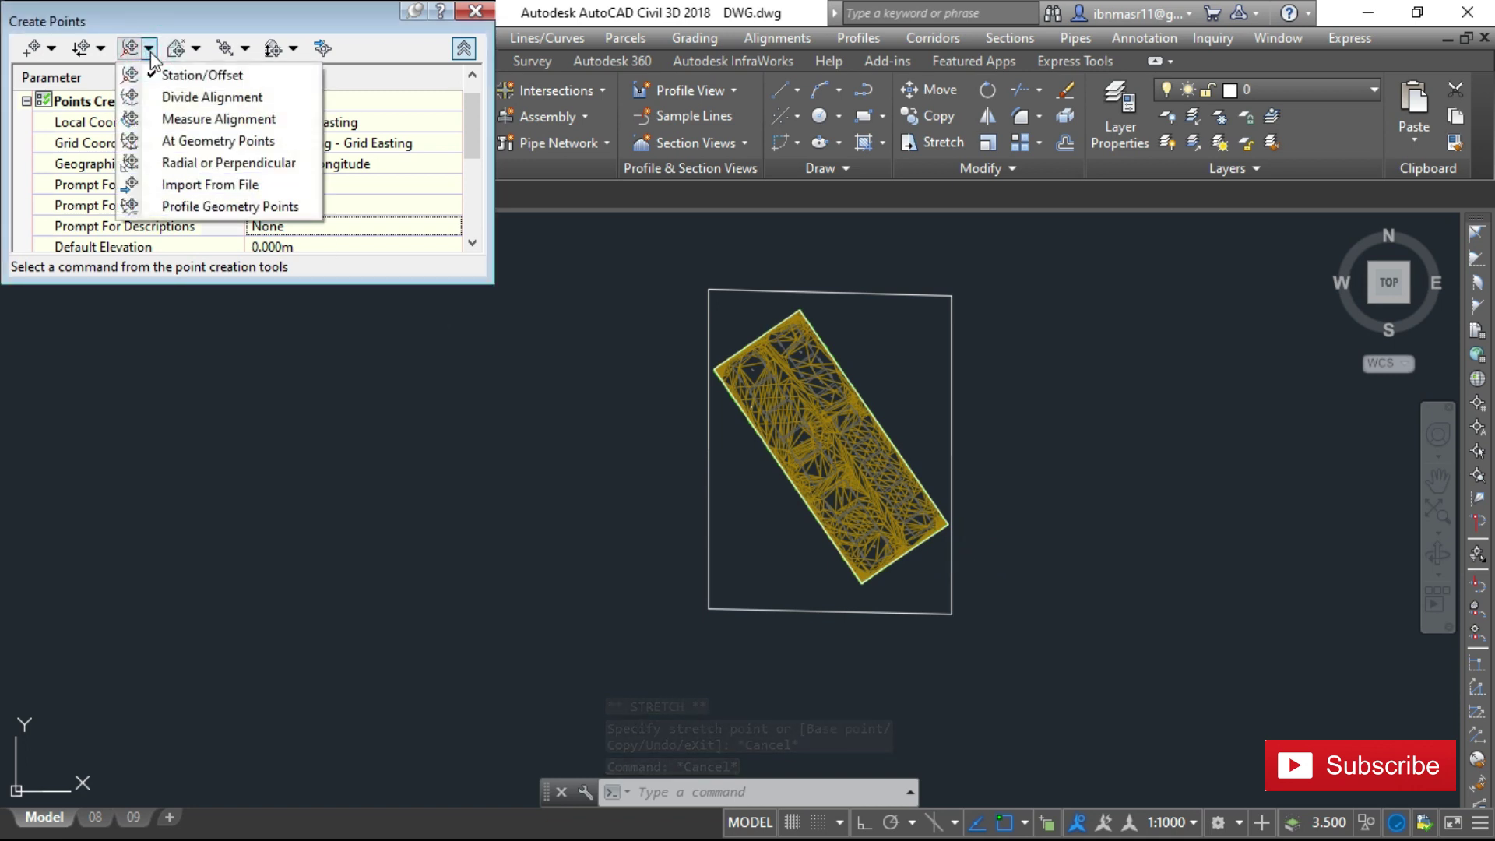
pyautogui.click(201, 49)
pyautogui.click(199, 50)
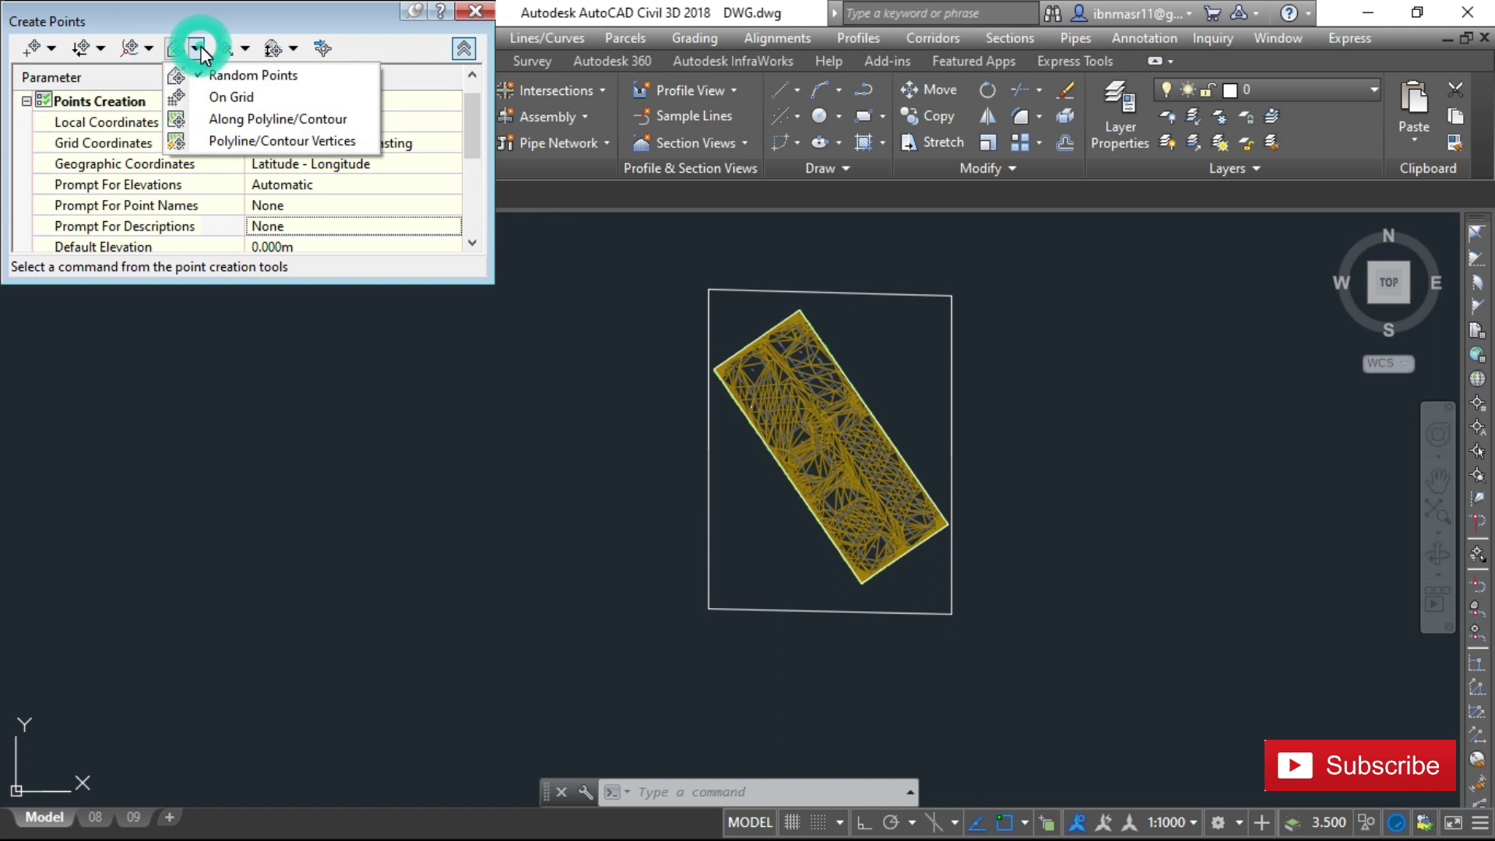
pyautogui.click(219, 98)
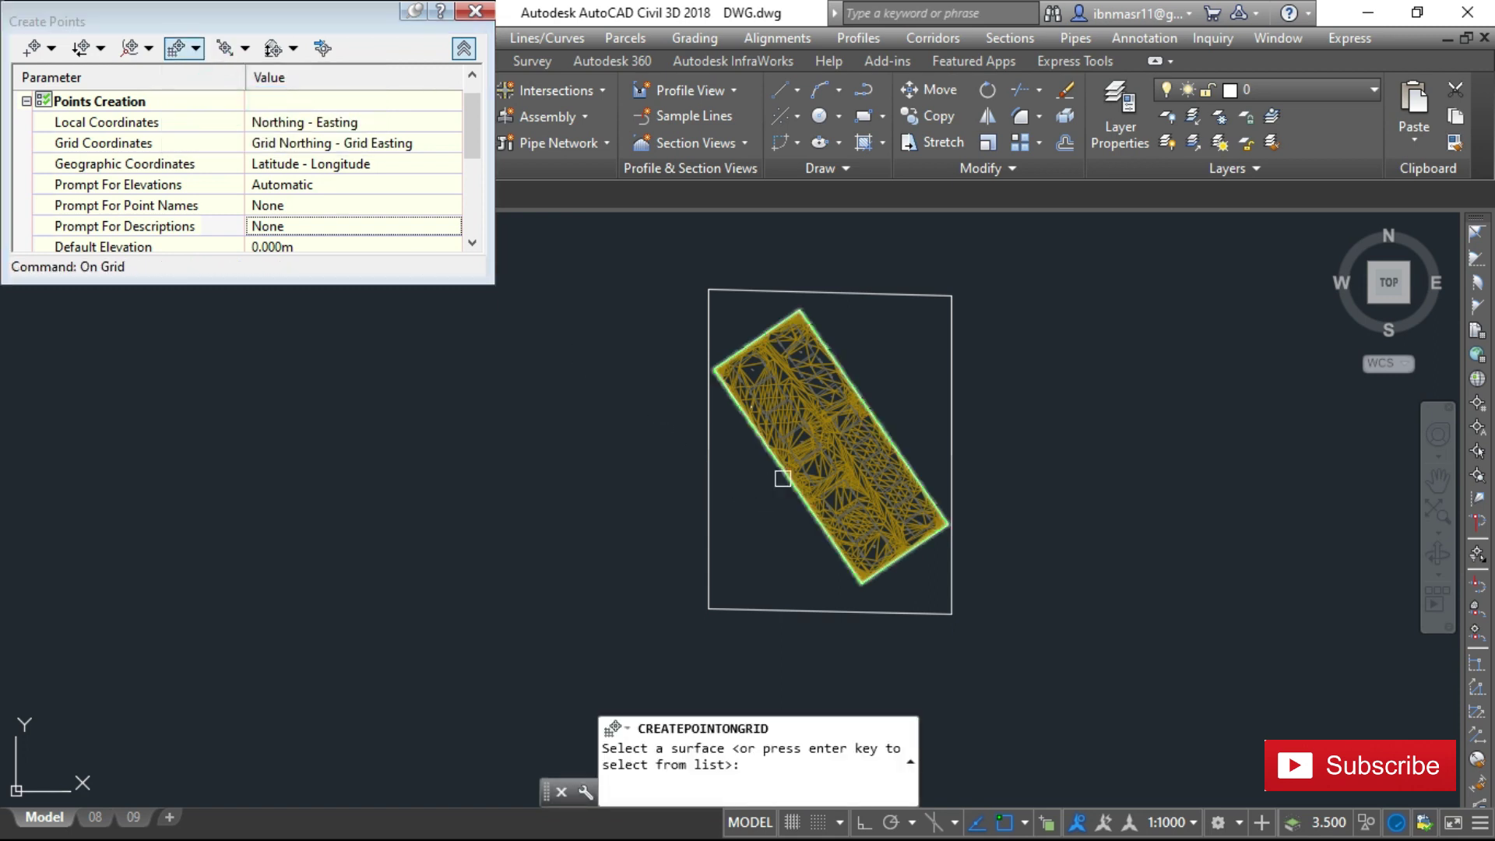
pyautogui.click(786, 478)
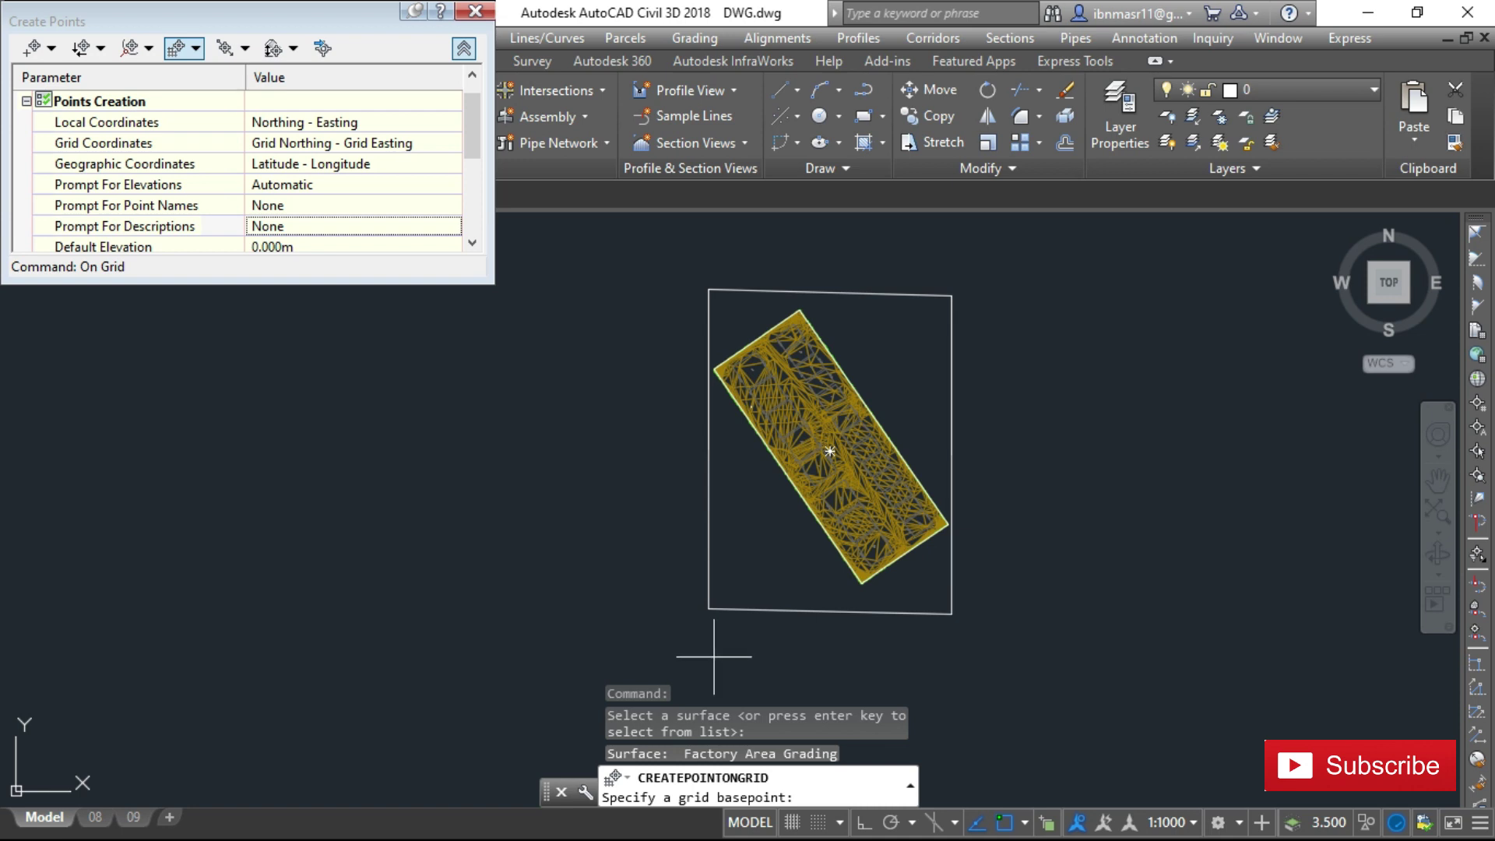
pyautogui.click(708, 608)
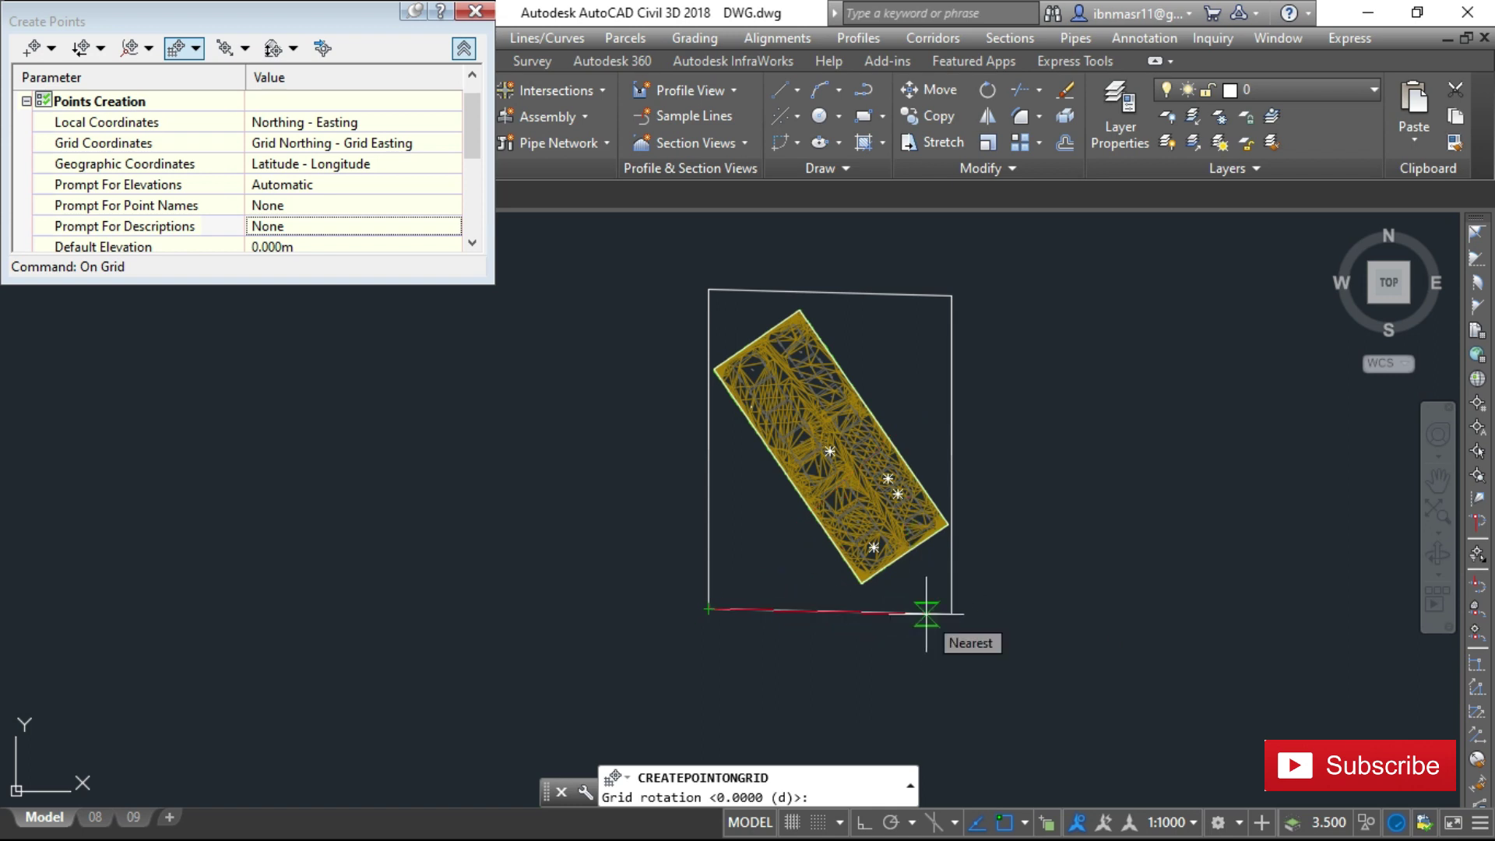
# Step: Define the grid with 0 rotation and 10 X and Y spacing, ending at the rectangle's upper-right corner
pyautogui.click(926, 614)
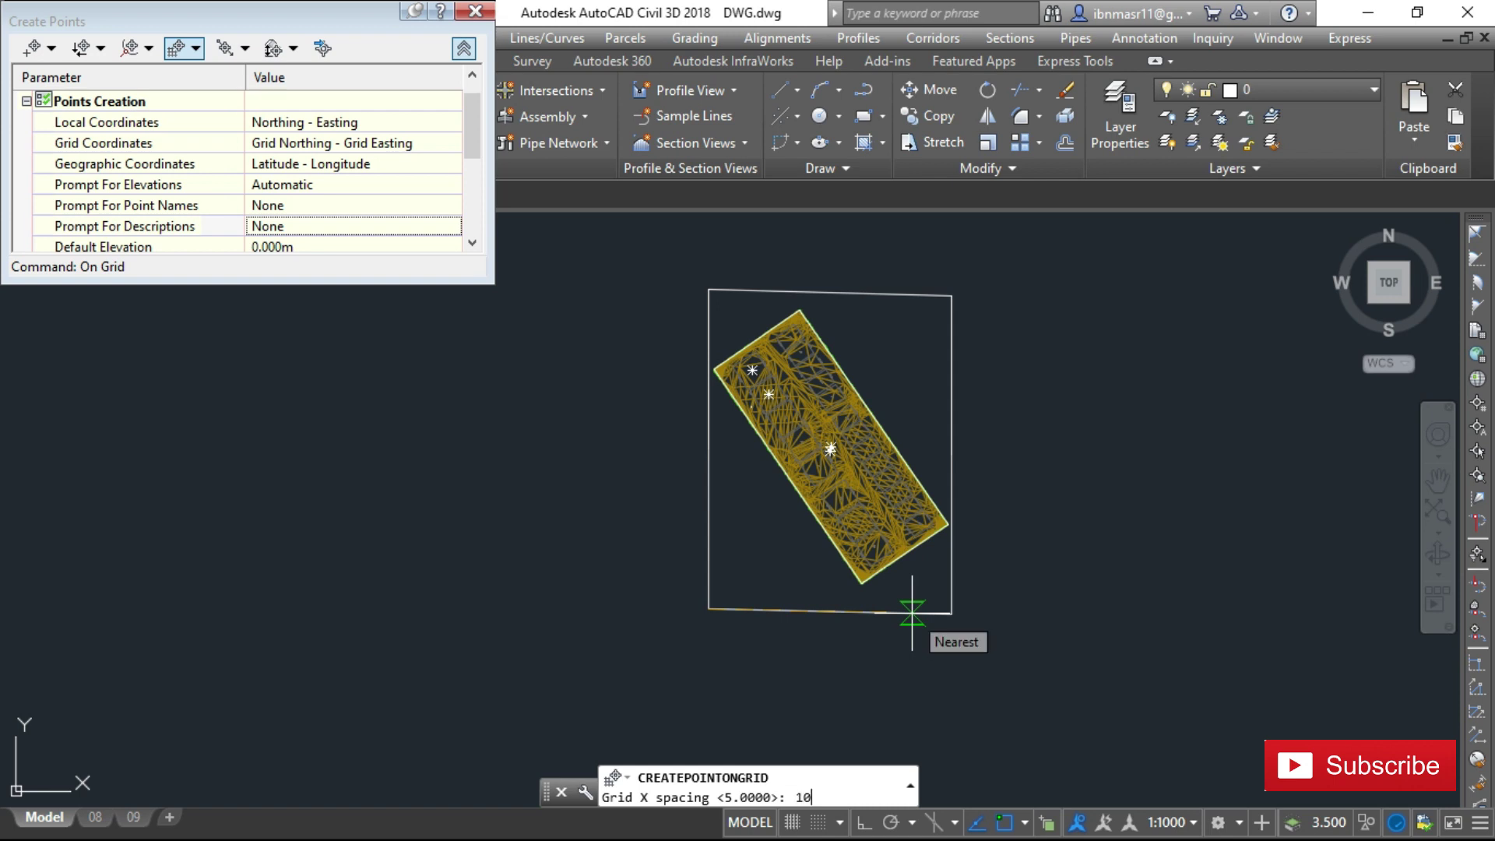
pyautogui.press('Return')
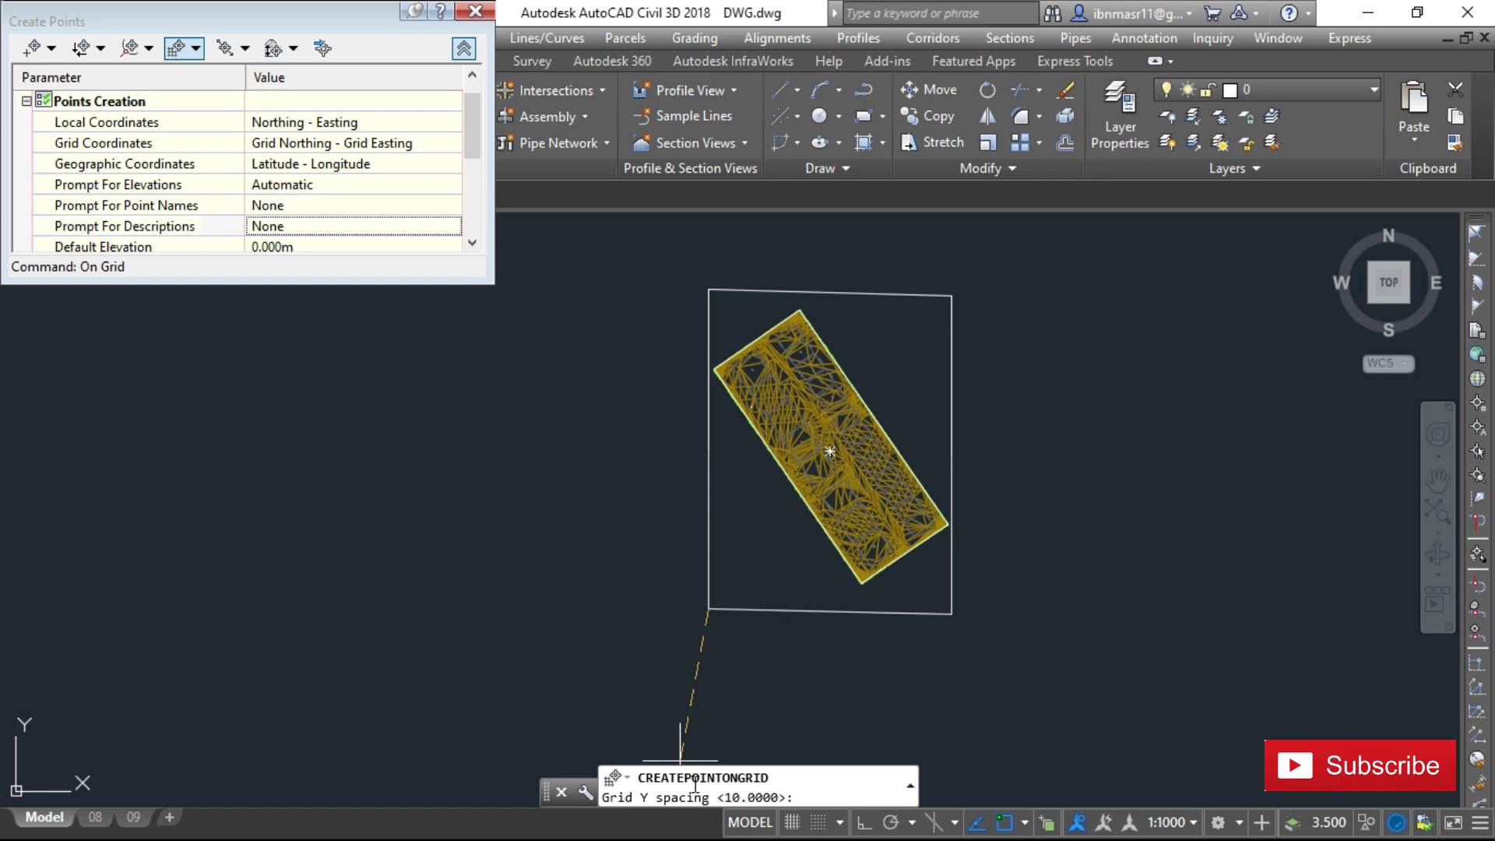
pyautogui.press('Return')
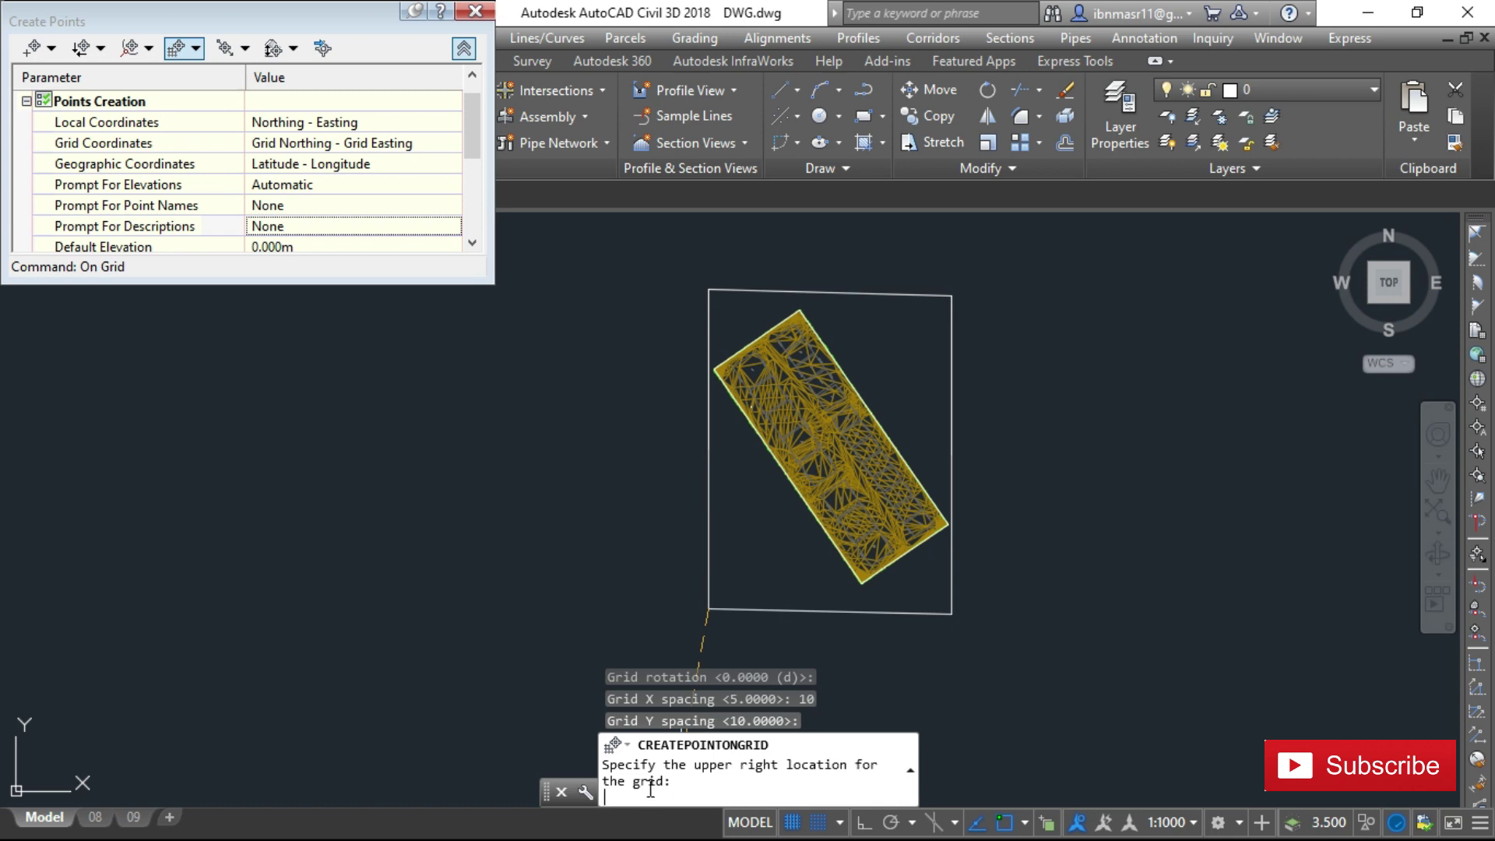
pyautogui.click(952, 296)
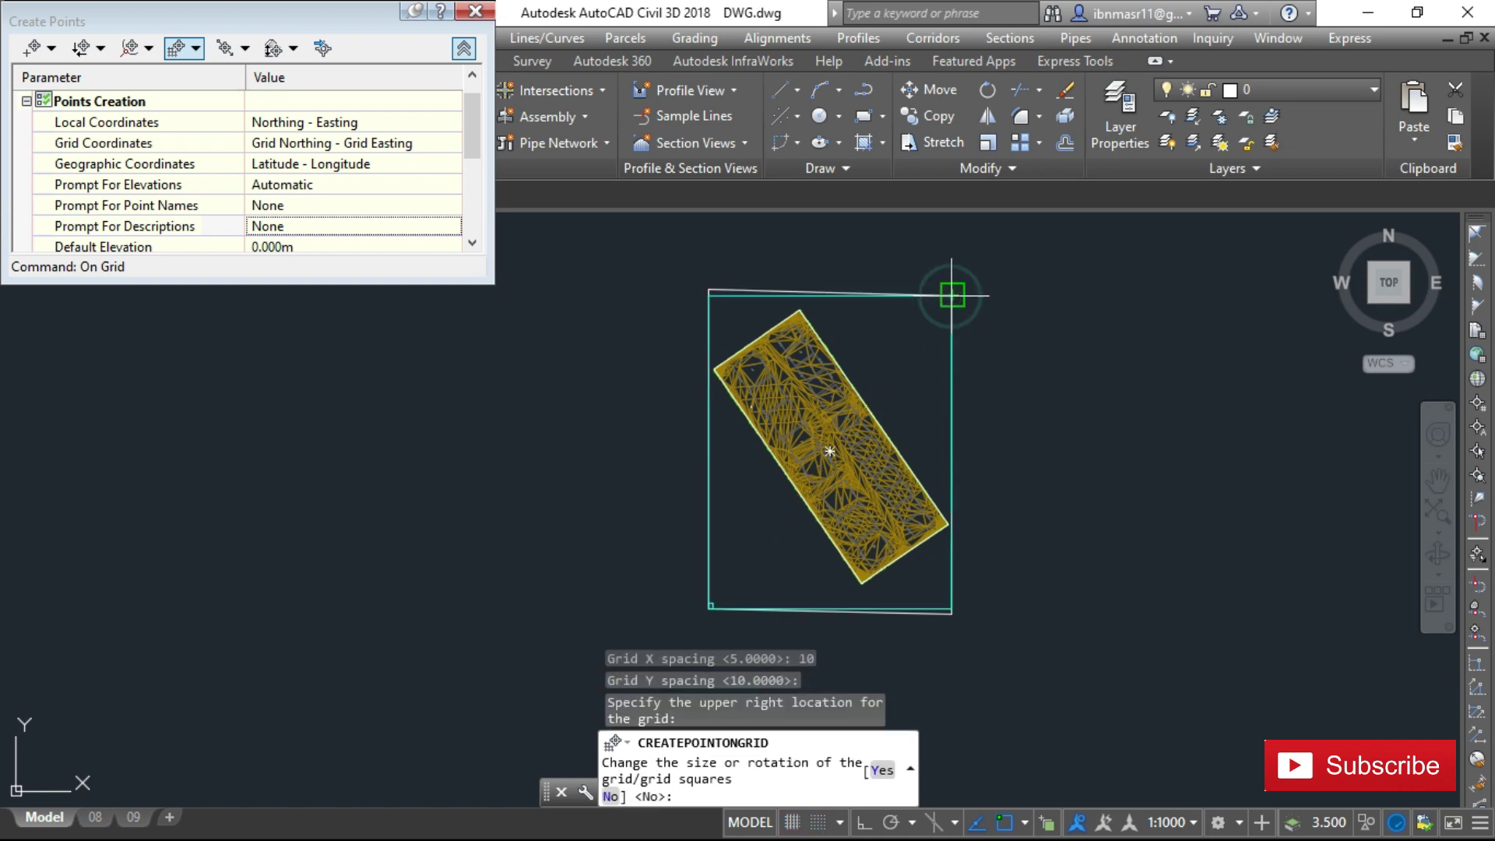
# Step: Examine how the grid outline fits the drawn rectangle's corners and covers the surface
pyautogui.scroll(5, 738, 305)
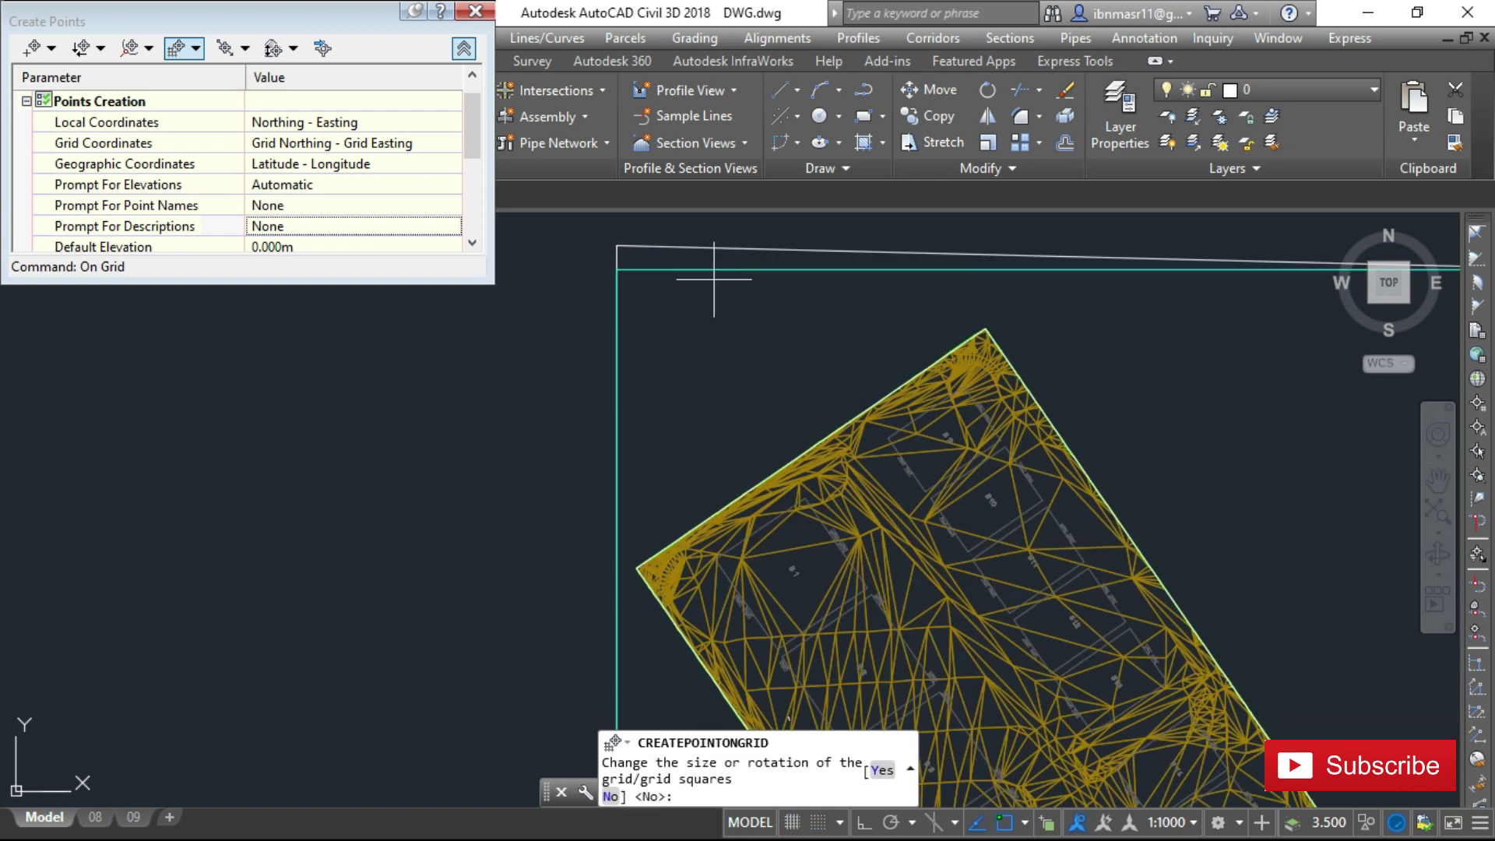
pyautogui.scroll(-5, 618, 277)
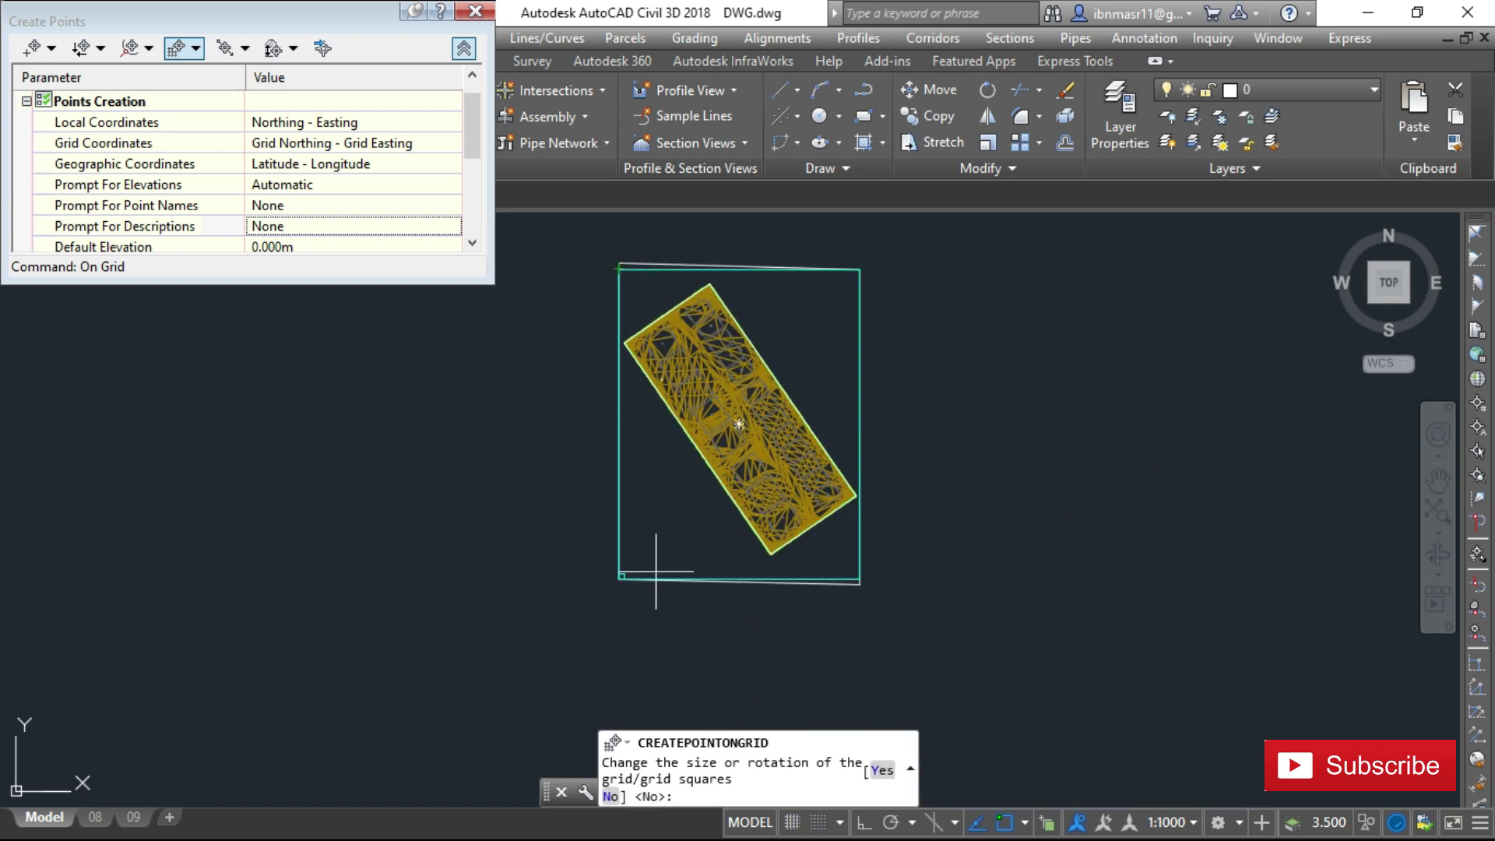
pyautogui.scroll(4, 861, 544)
pyautogui.scroll(-4, 862, 452)
pyautogui.scroll(4, 690, 242)
pyautogui.scroll(-5, 914, 253)
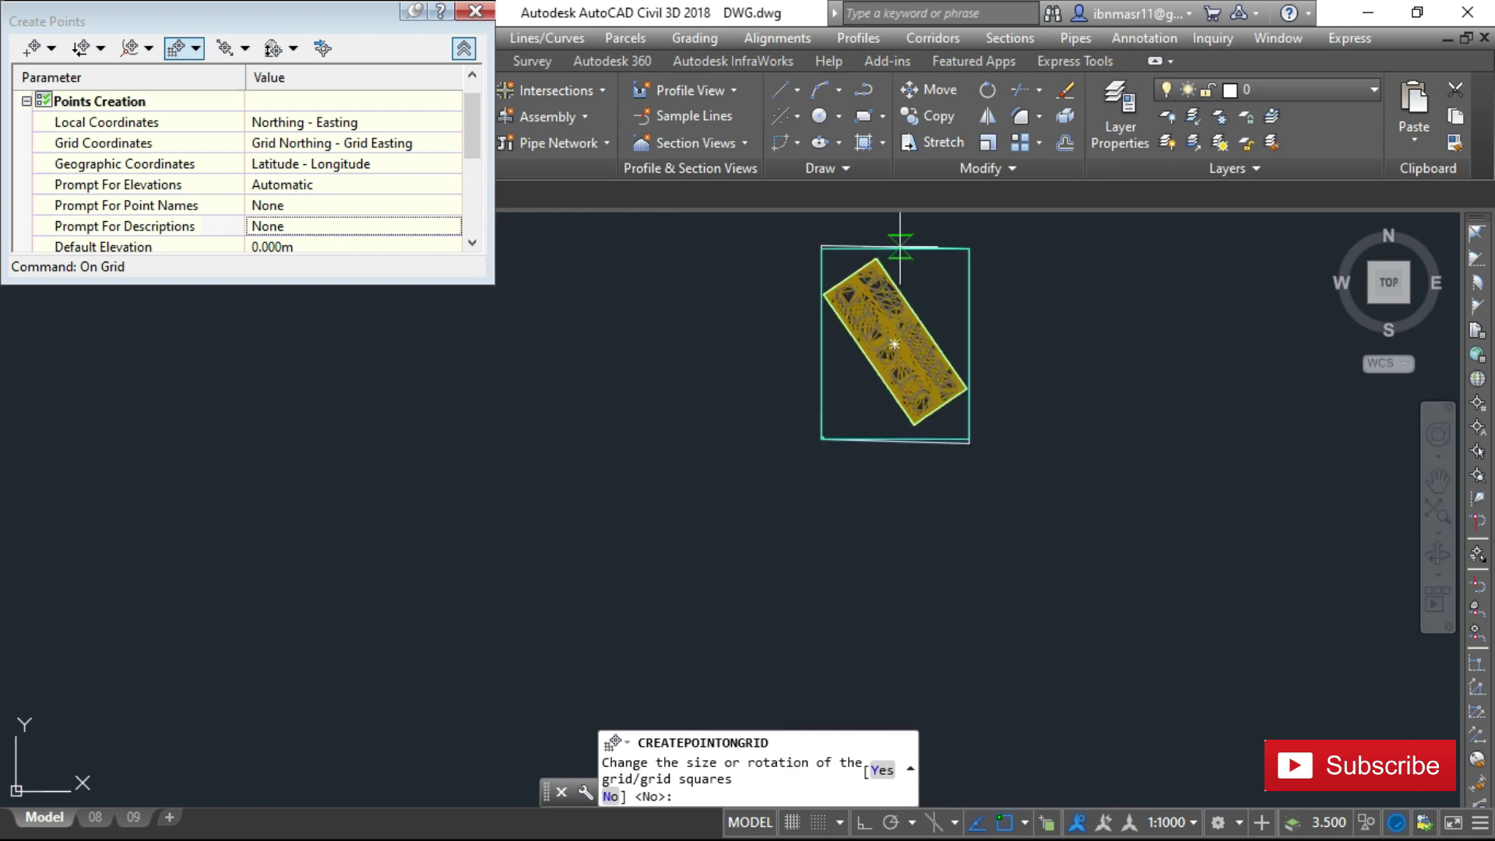
pyautogui.scroll(2, 926, 381)
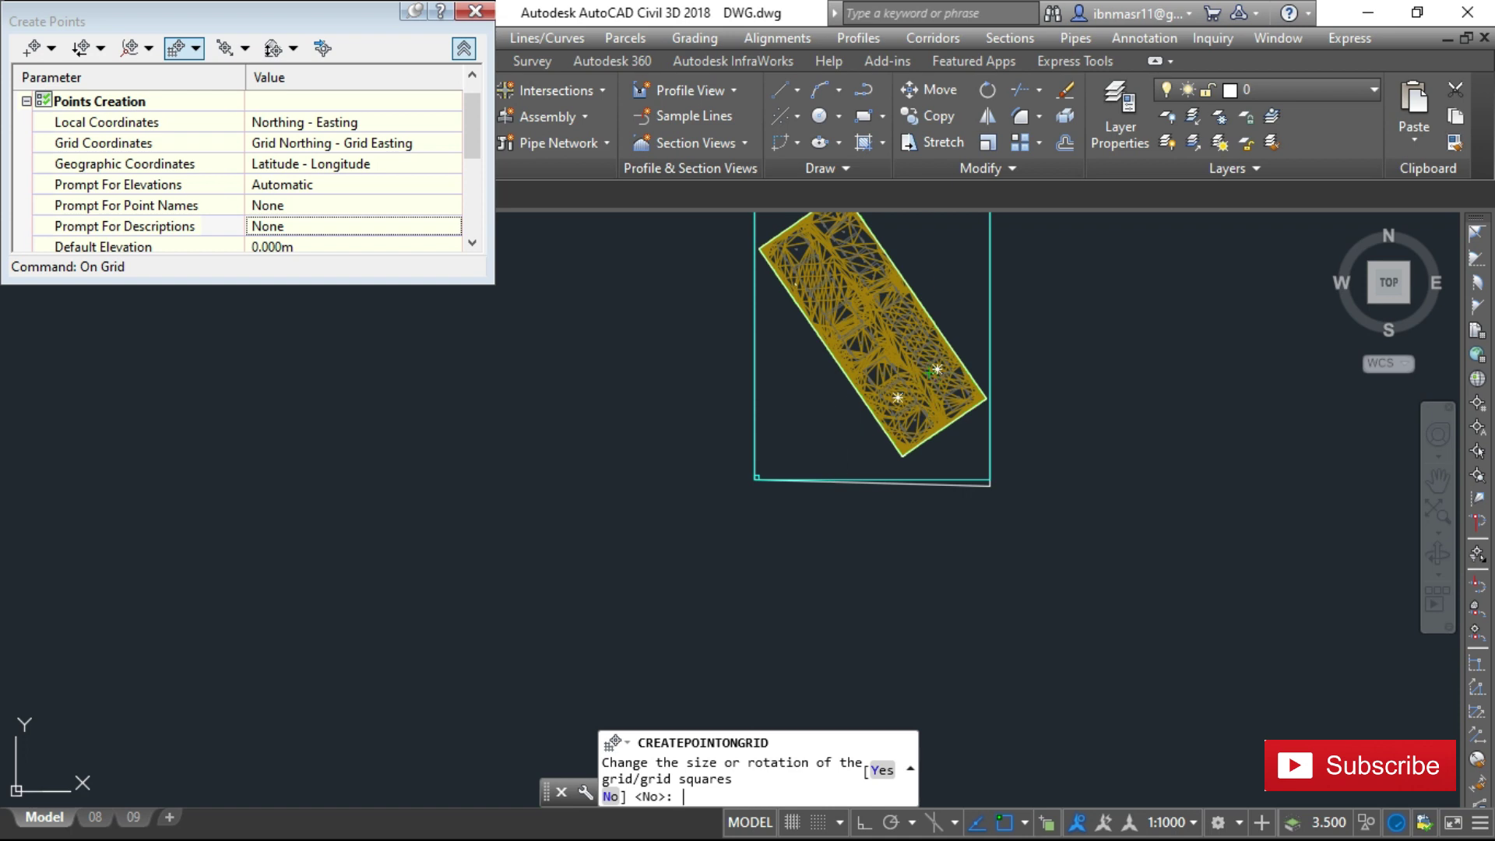
# Step: Create the surface points on the grid, keeping its defined size and rotation, and end the On Grid command
pyautogui.press('Return')
pyautogui.scroll(5, 905, 319)
pyautogui.press('Escape')
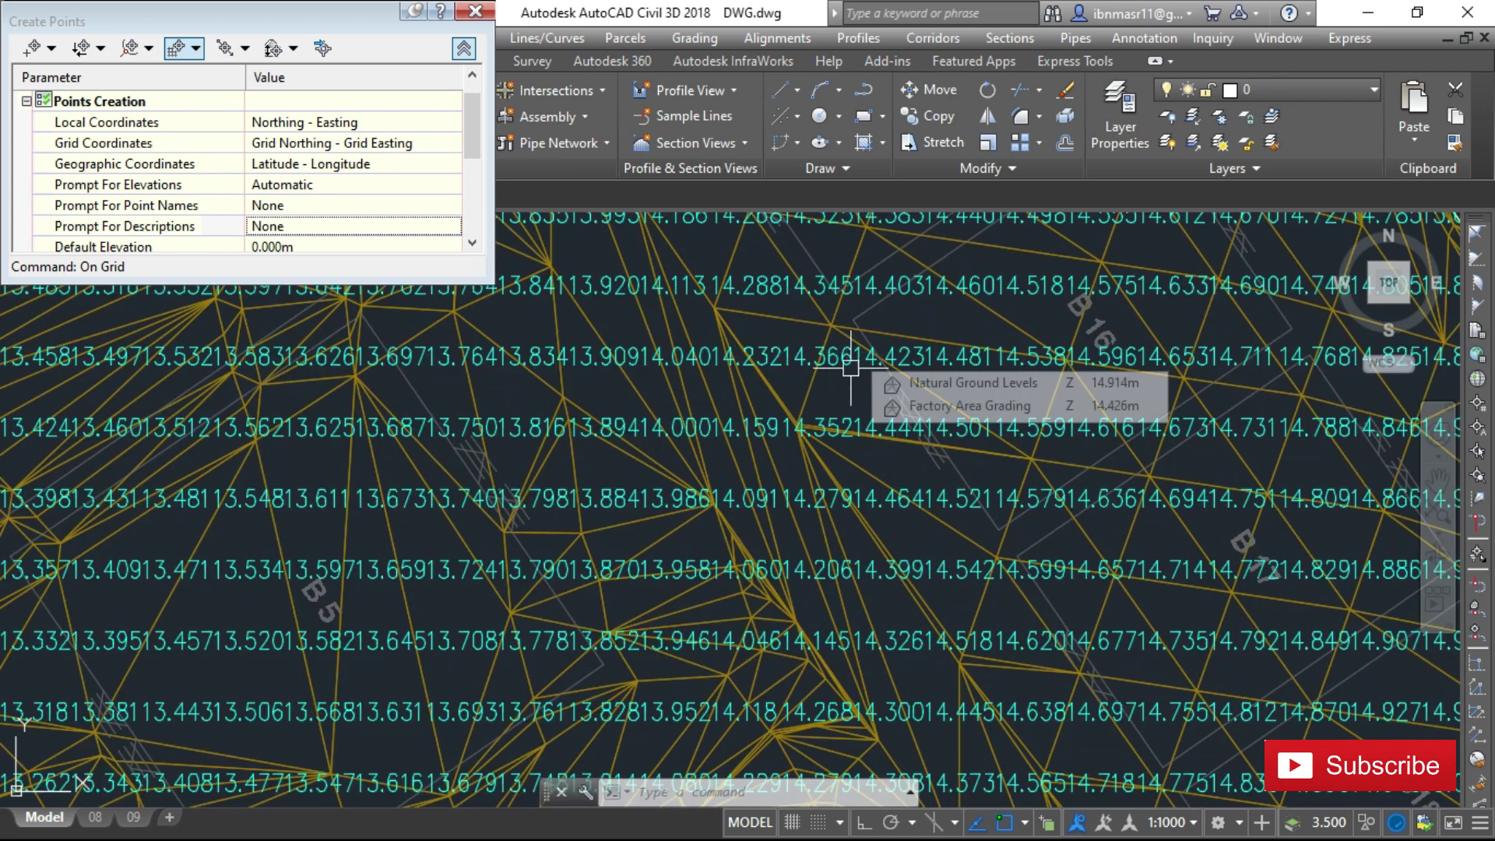
pyautogui.scroll(-5, 721, 448)
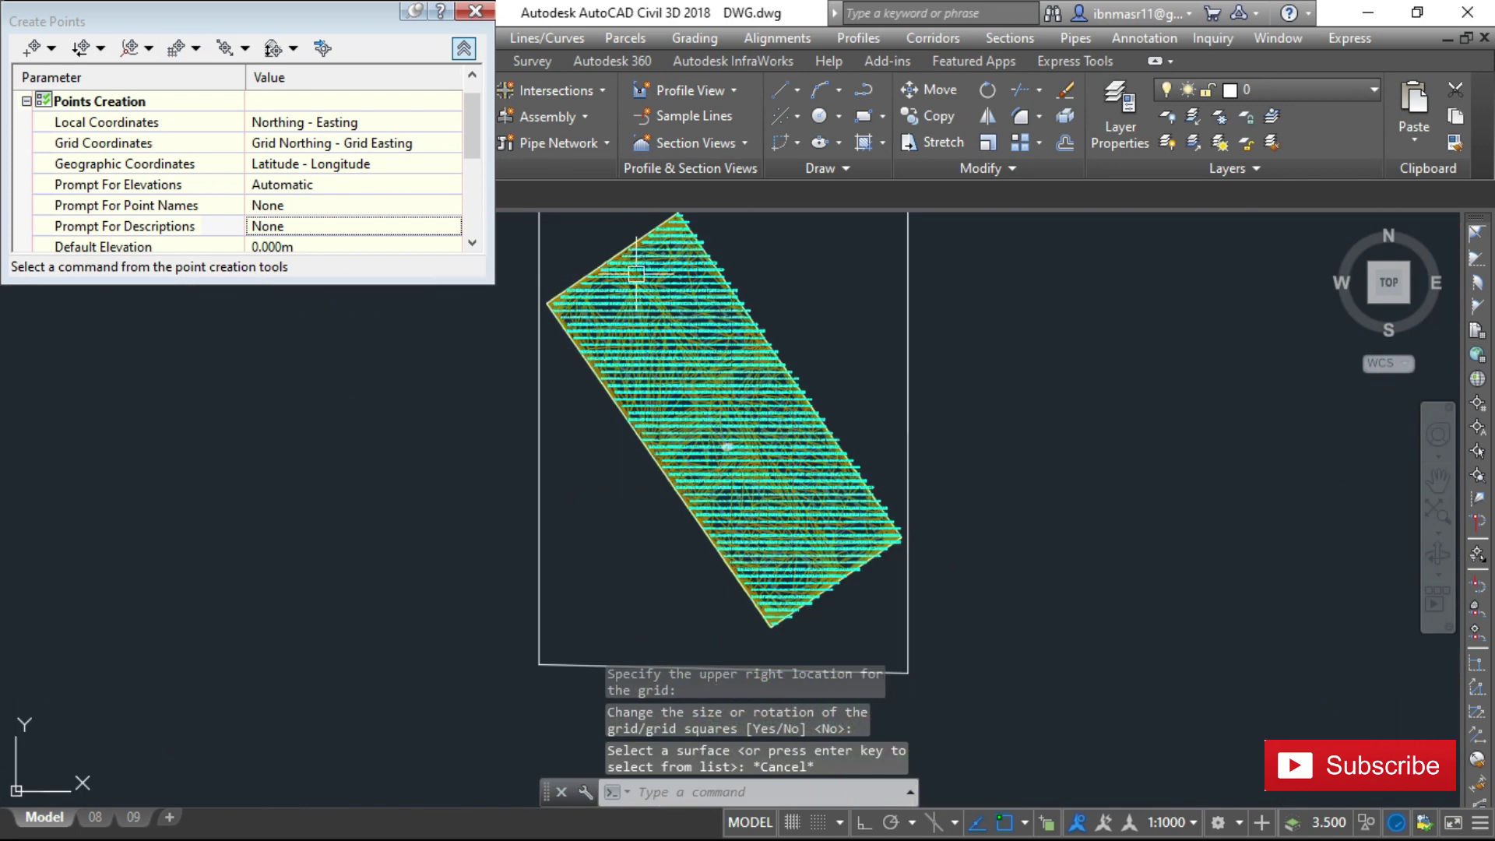
# Step: Set the default point style of the _All Points group to Basic, opening the group's properties from one of the grid points
pyautogui.scroll(5, 742, 524)
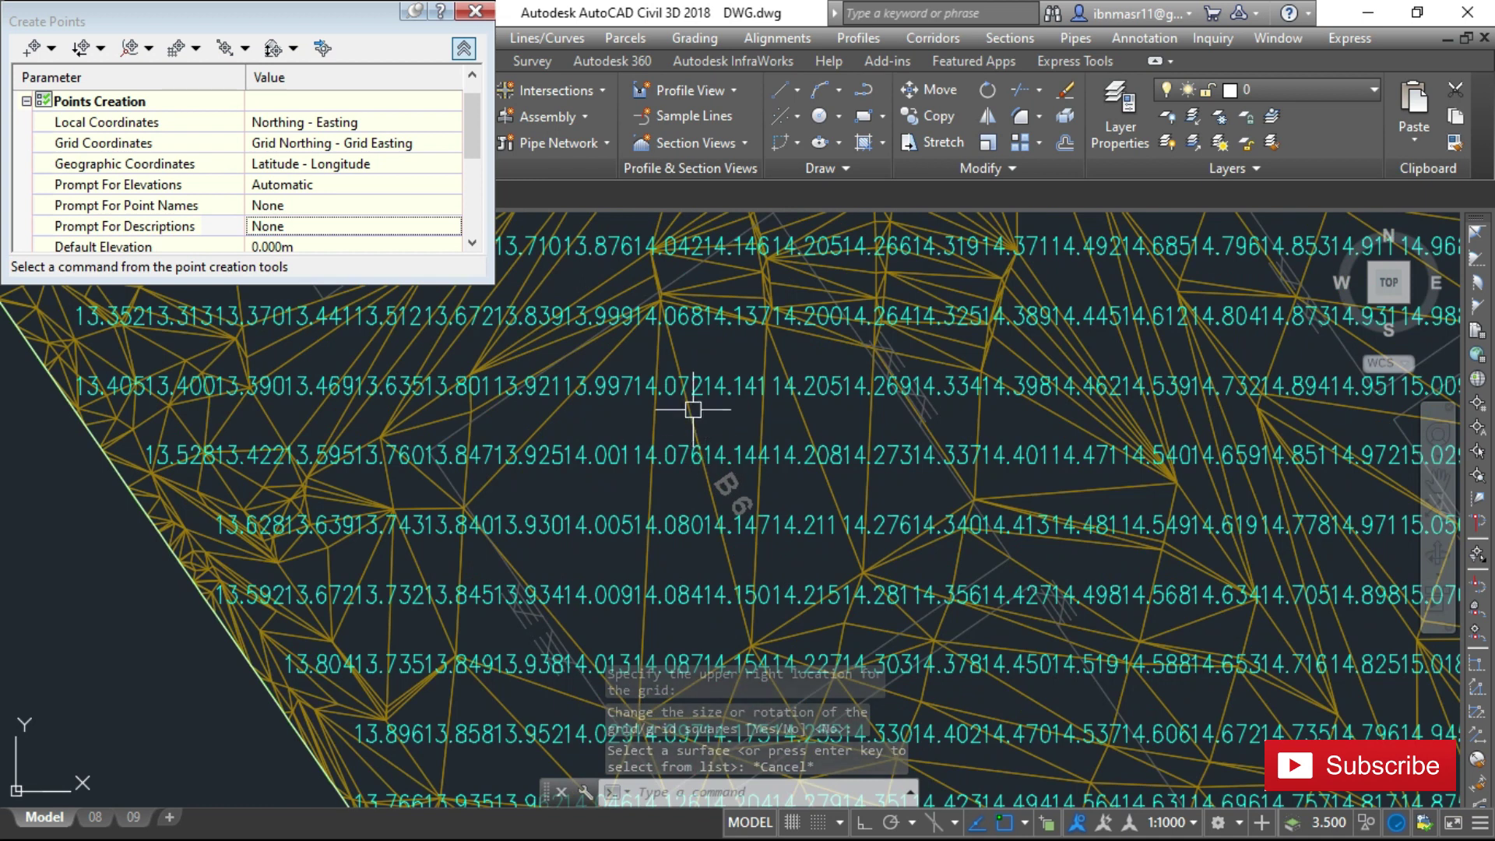
pyautogui.click(700, 385)
pyautogui.rightClick(741, 377)
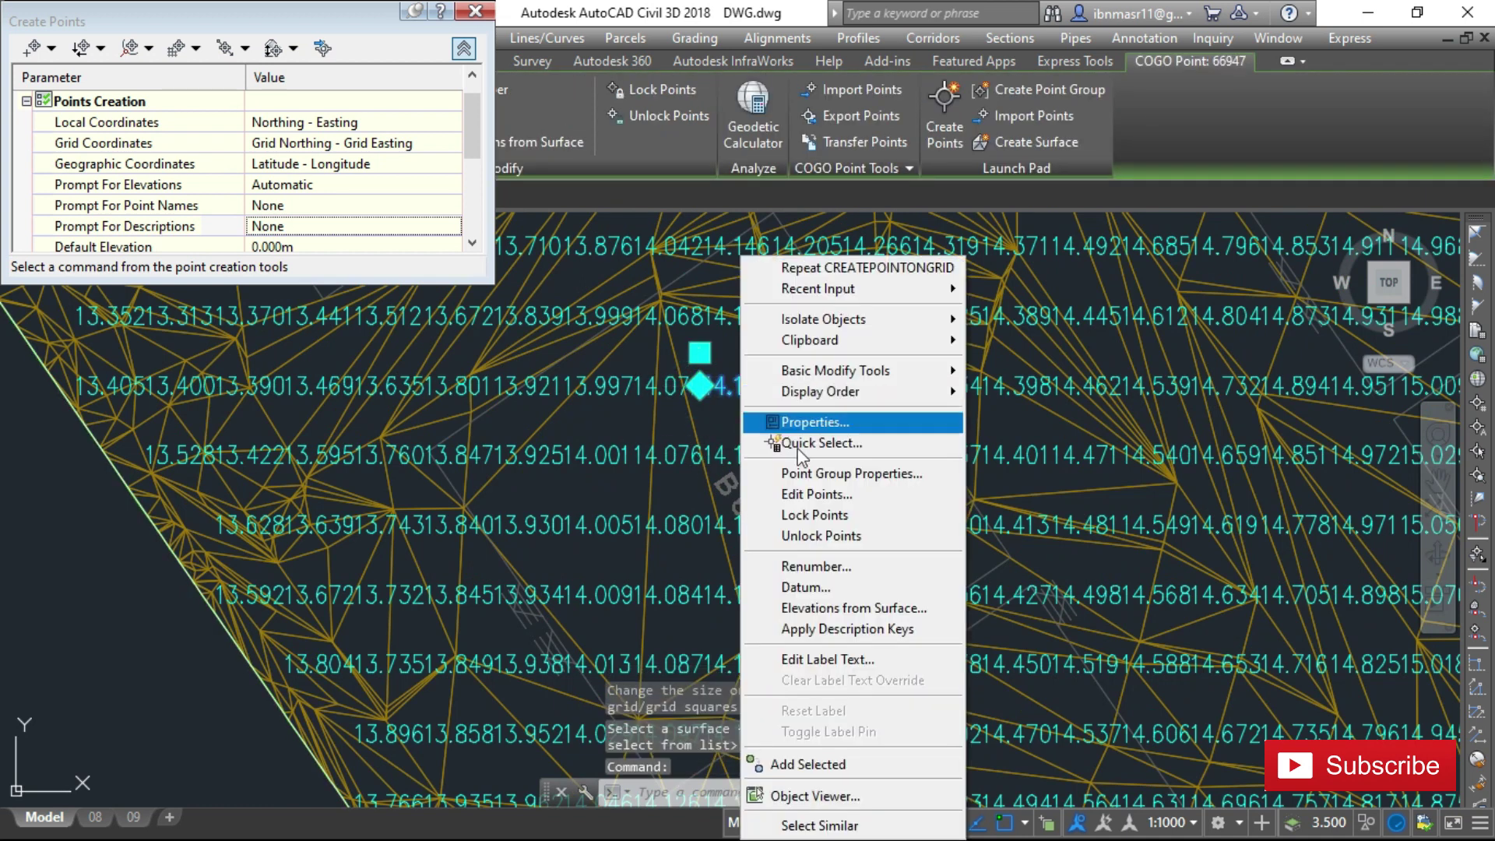
pyautogui.click(829, 475)
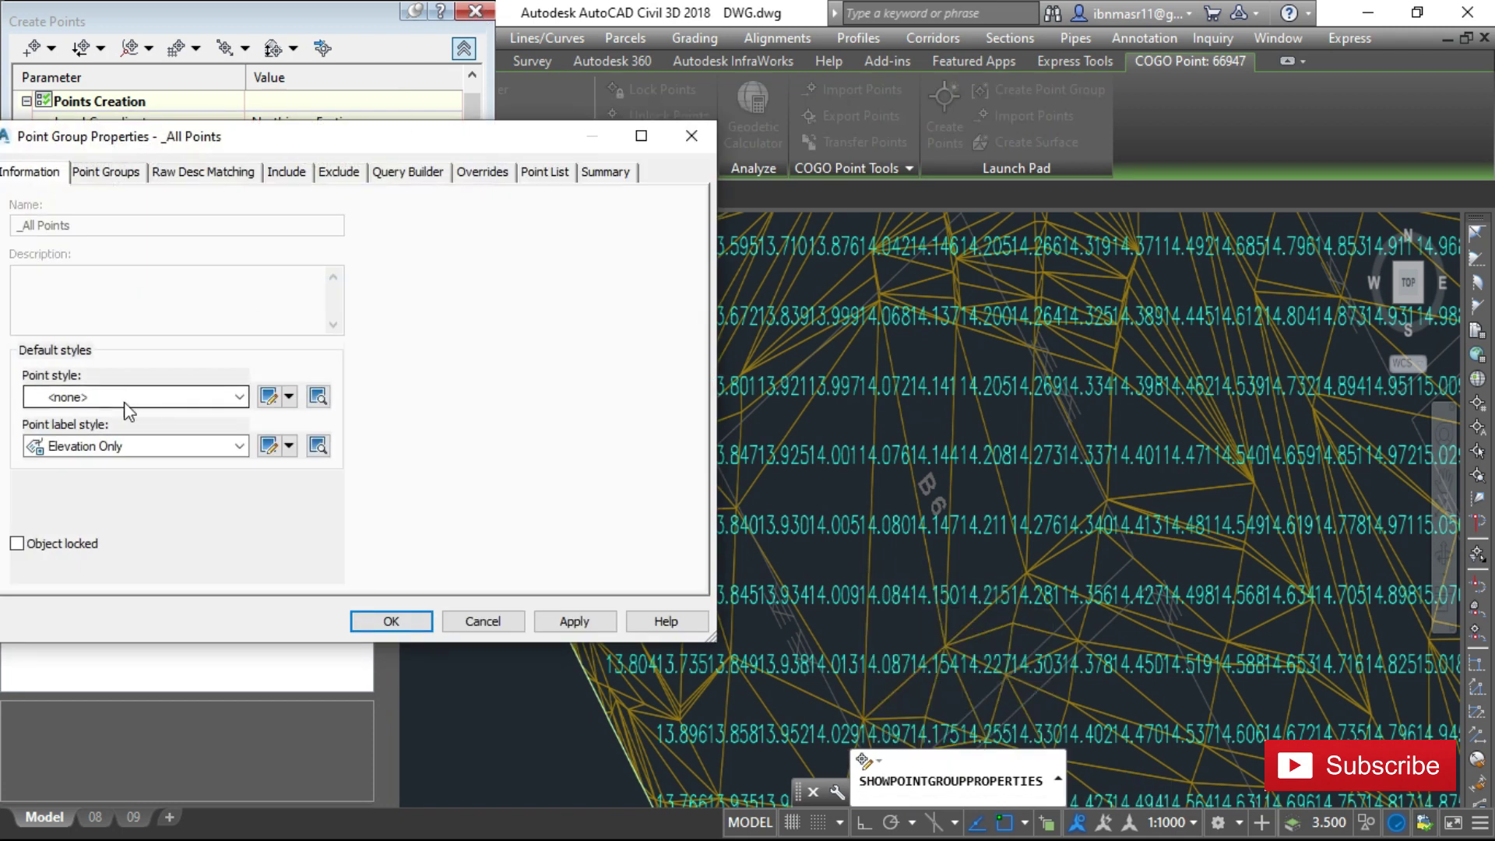
pyautogui.click(124, 398)
pyautogui.click(83, 435)
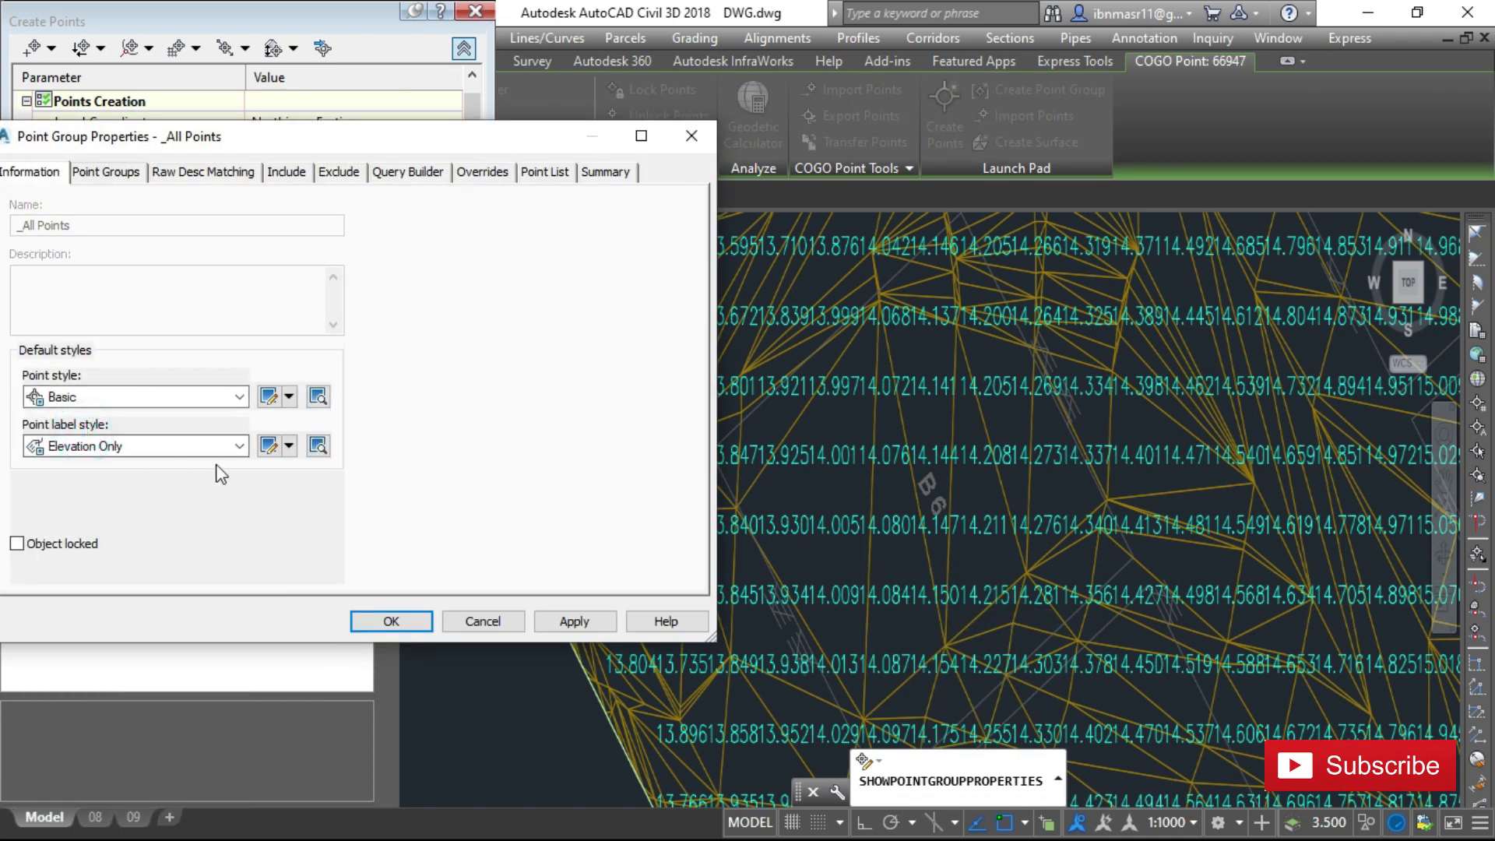
# Step: Set the Elevation Only label style's text height to 1 mm and apply the updated styles to the point group
pyautogui.click(288, 447)
pyautogui.click(310, 538)
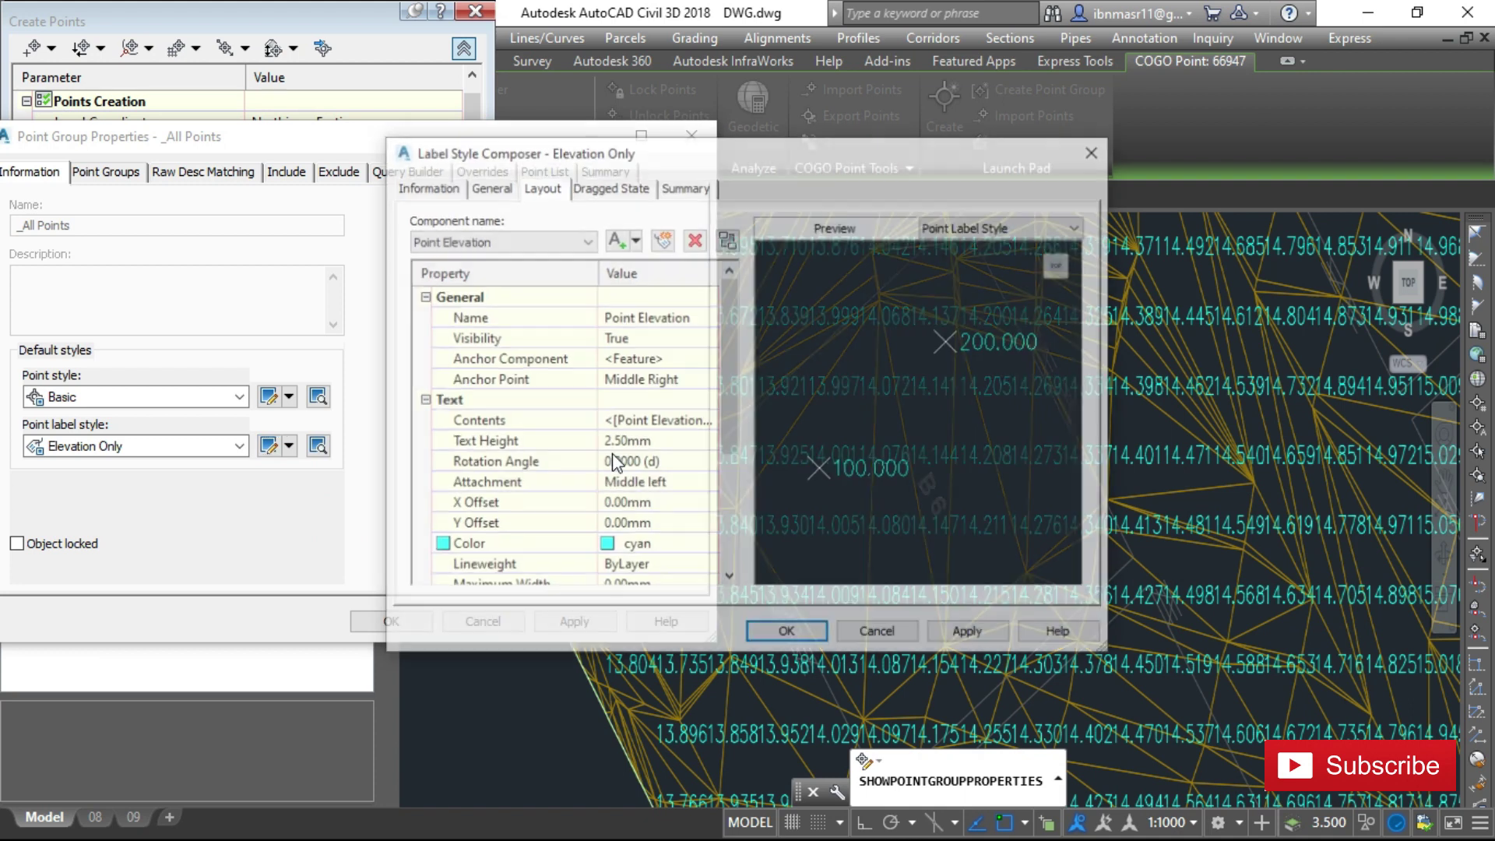
pyautogui.click(637, 442)
pyautogui.click(637, 441)
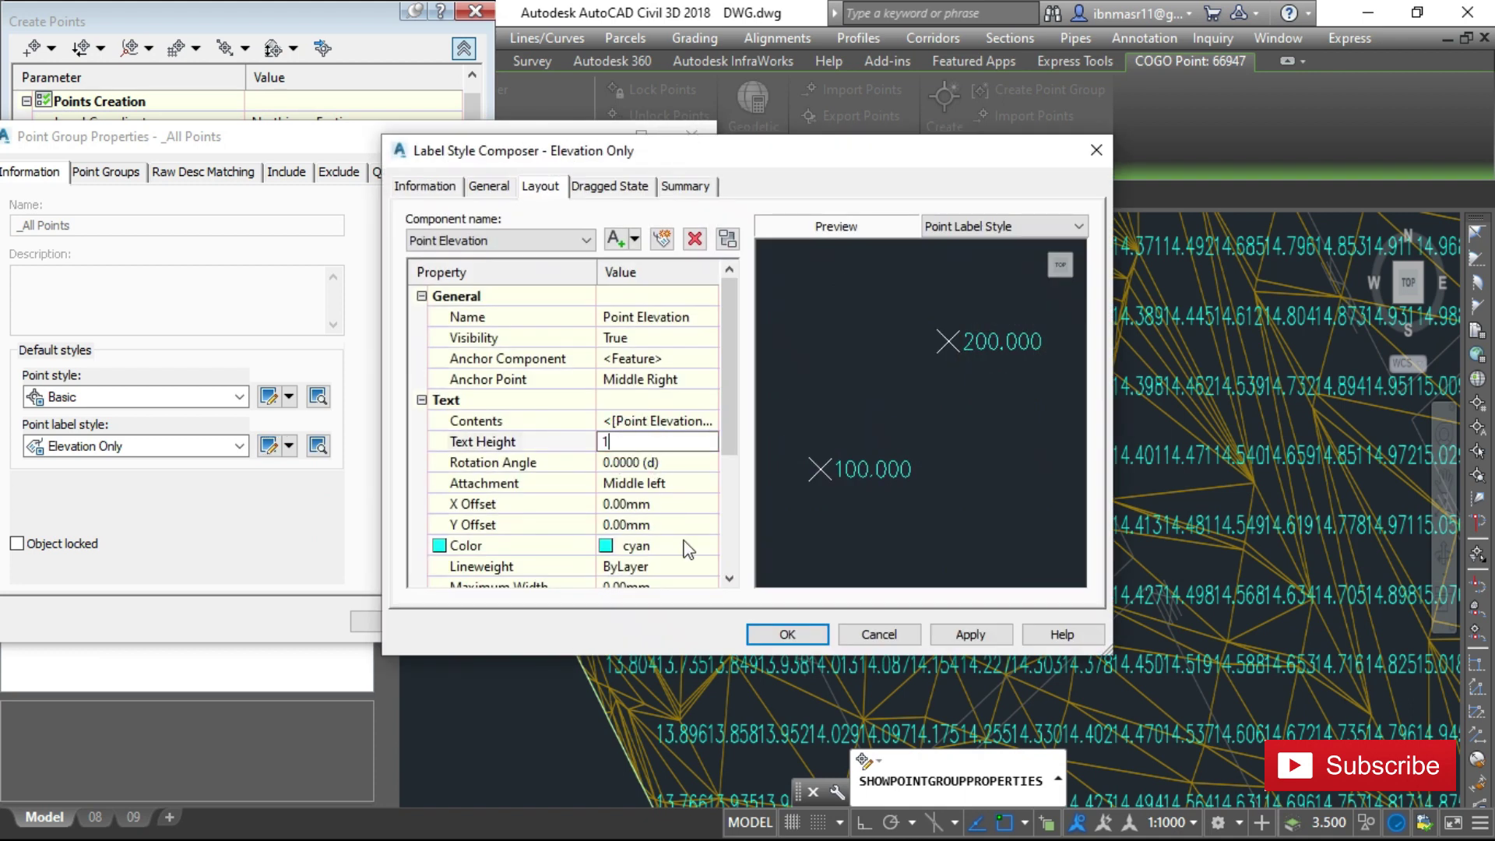
pyautogui.click(785, 634)
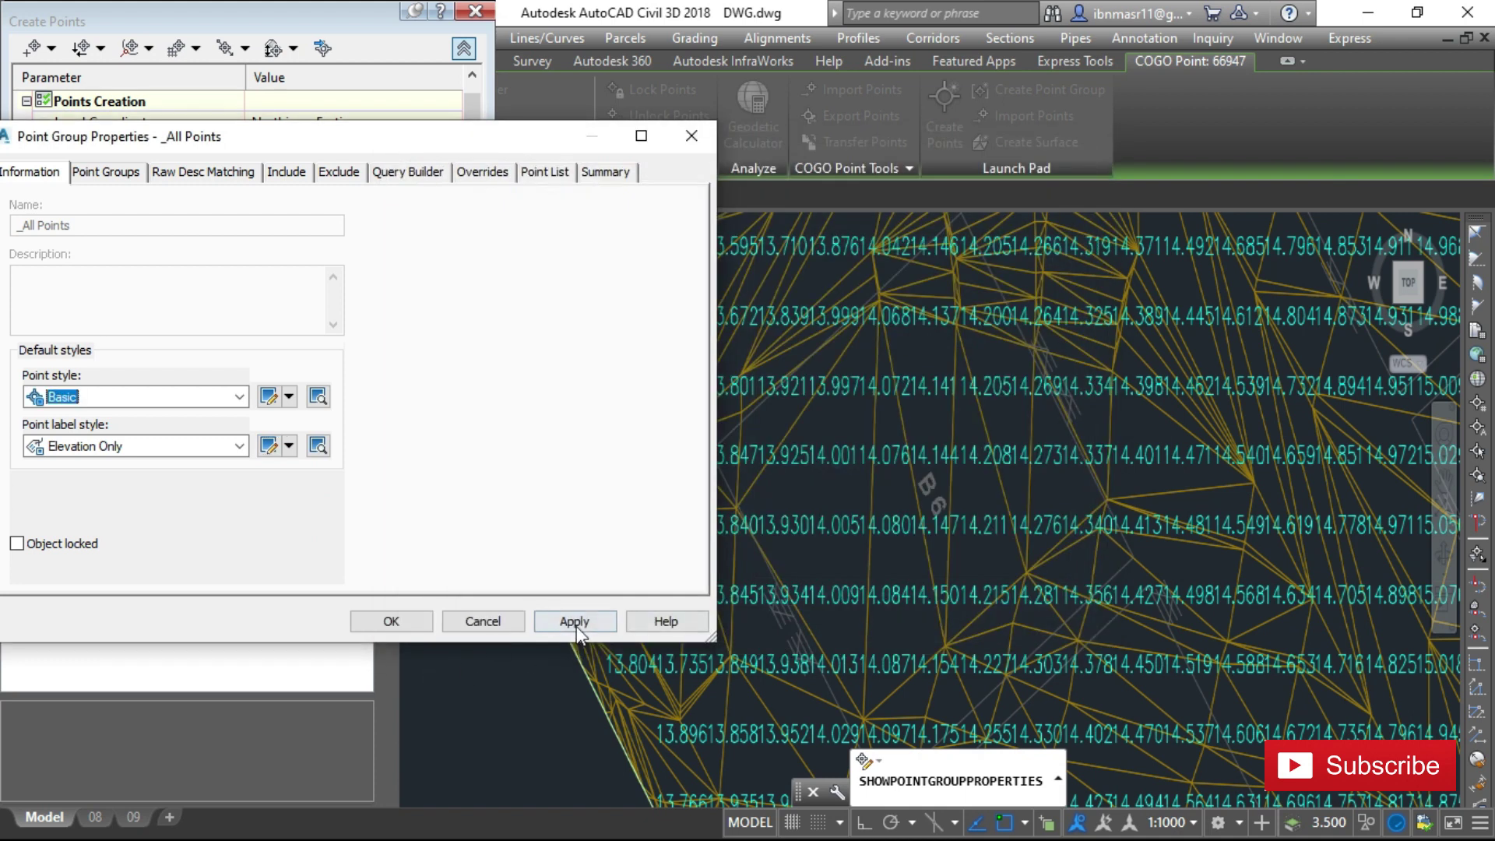
pyautogui.click(577, 623)
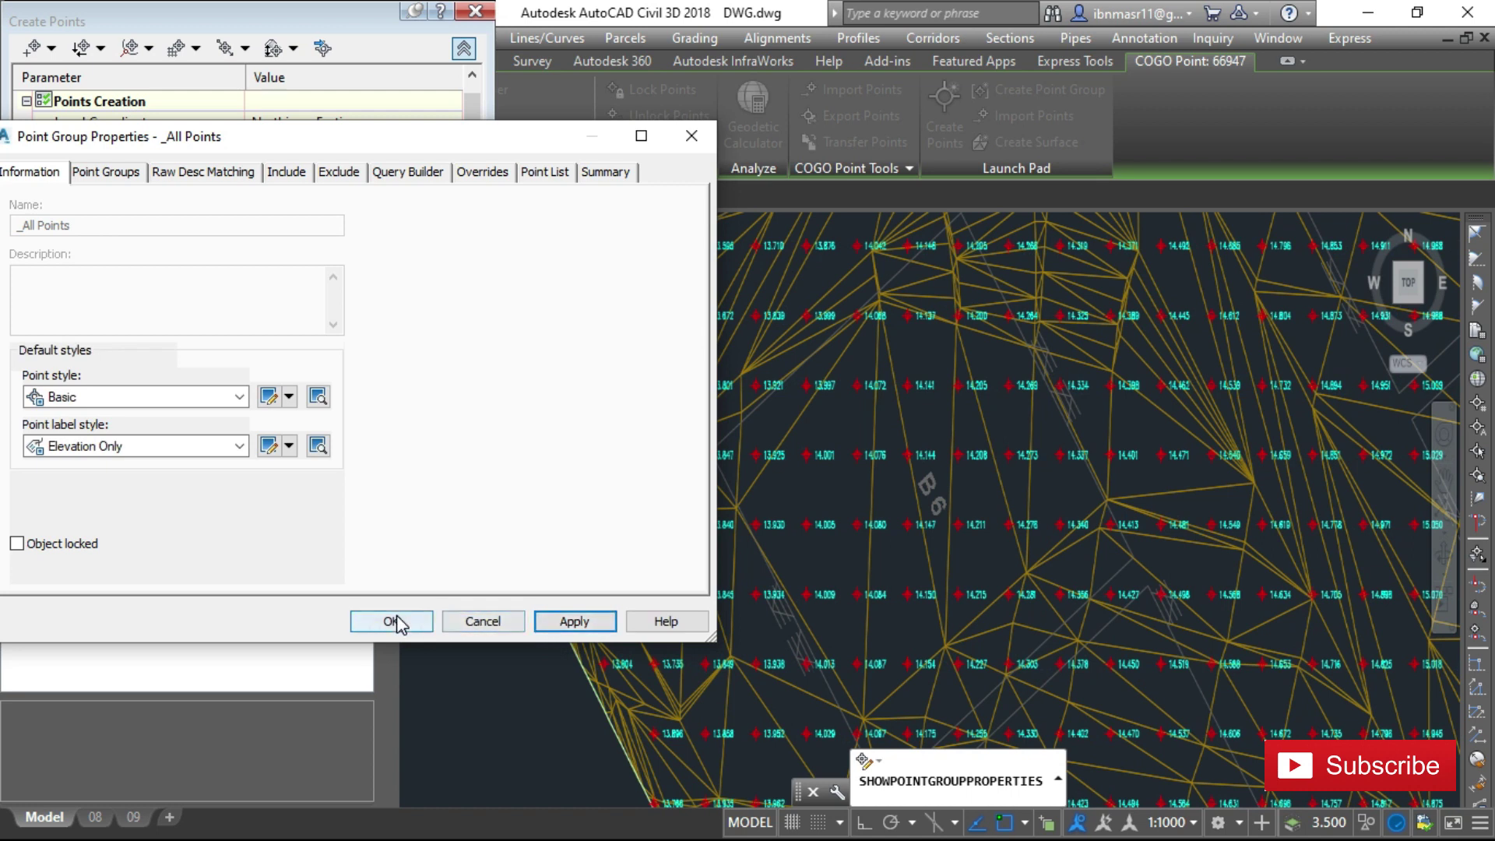
pyautogui.click(396, 621)
# Step: Examine the point markers and elevation labels in several areas of the Factory Area Grading surface
pyautogui.scroll(-4, 920, 421)
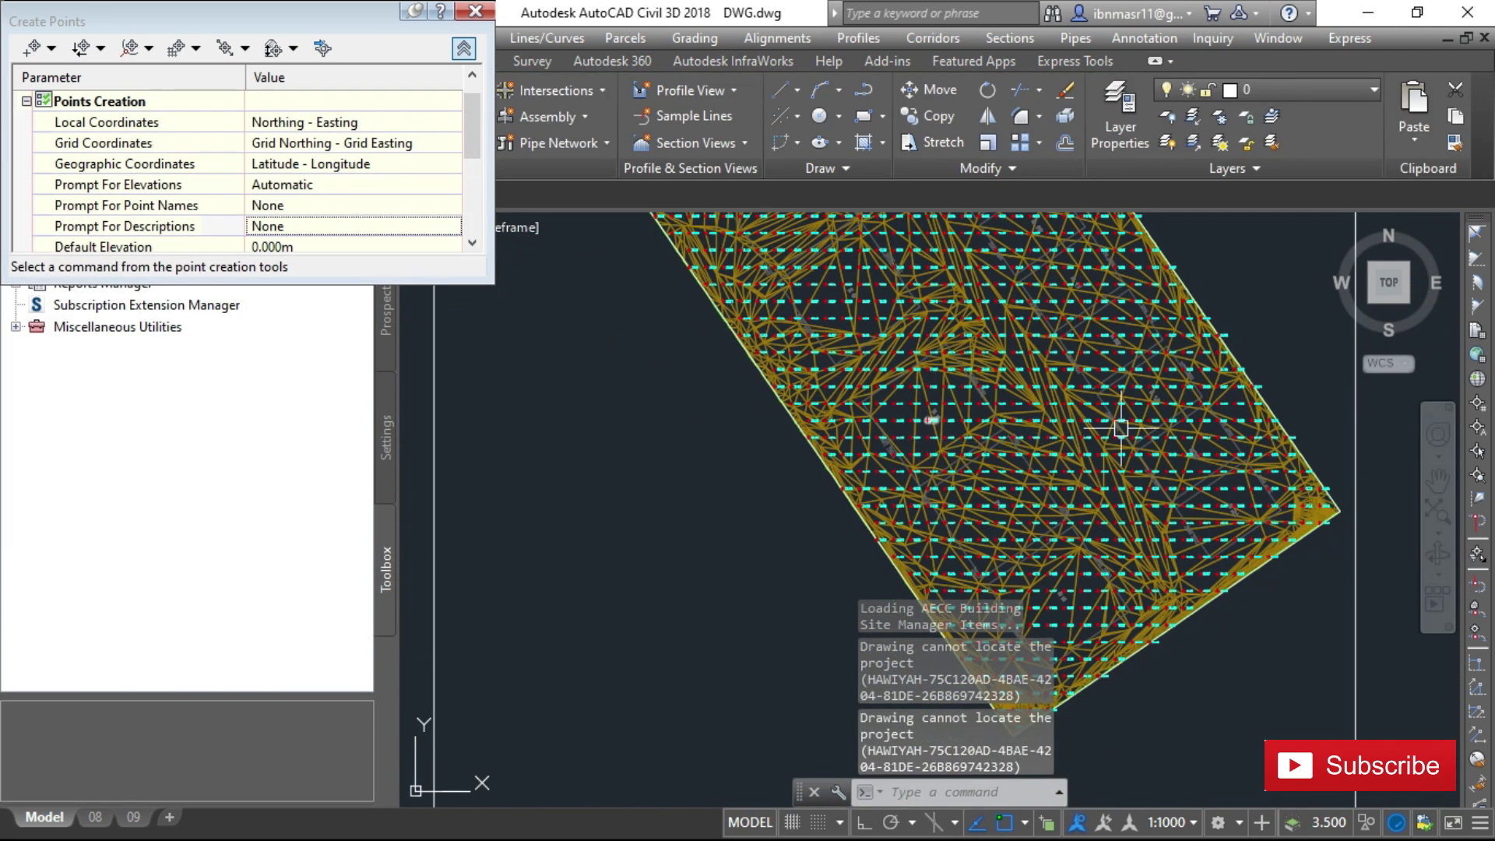
pyautogui.scroll(5, 1121, 428)
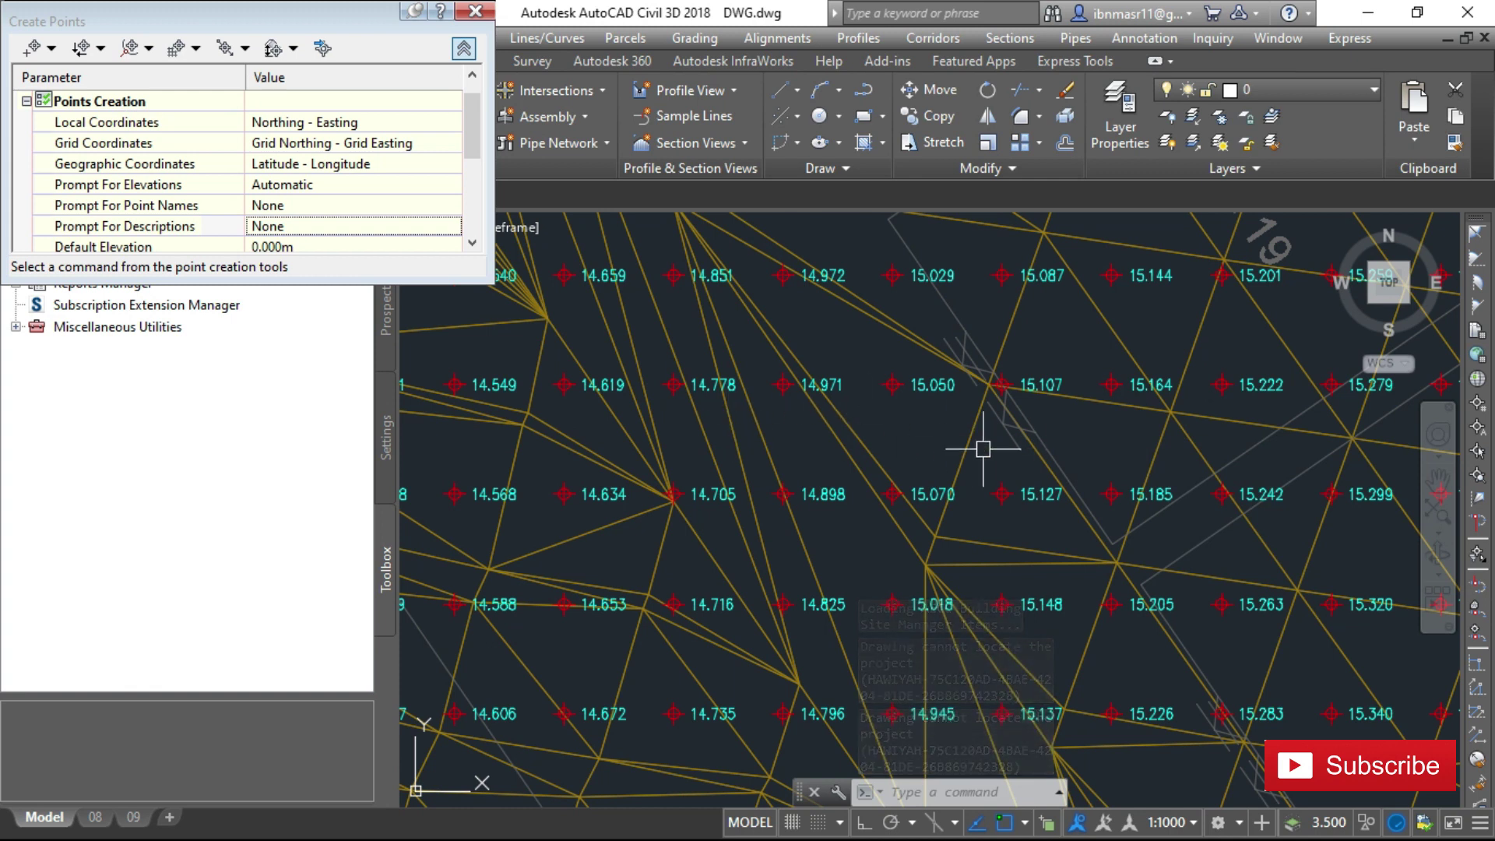
pyautogui.scroll(-5, 899, 586)
pyautogui.scroll(4, 845, 566)
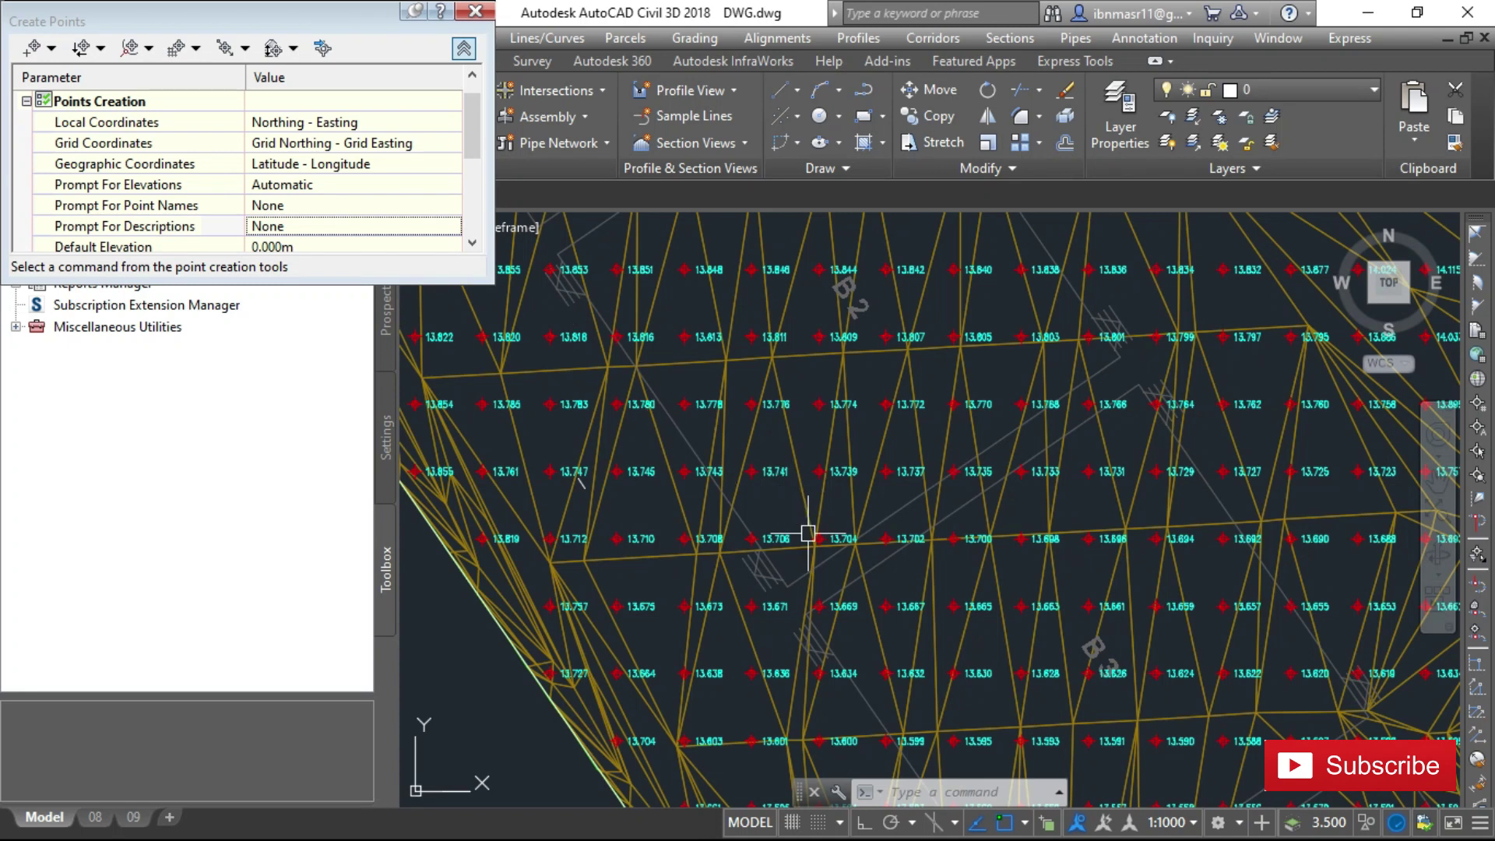
pyautogui.scroll(-4, 808, 534)
pyautogui.scroll(-1, 774, 507)
pyautogui.scroll(5, 832, 287)
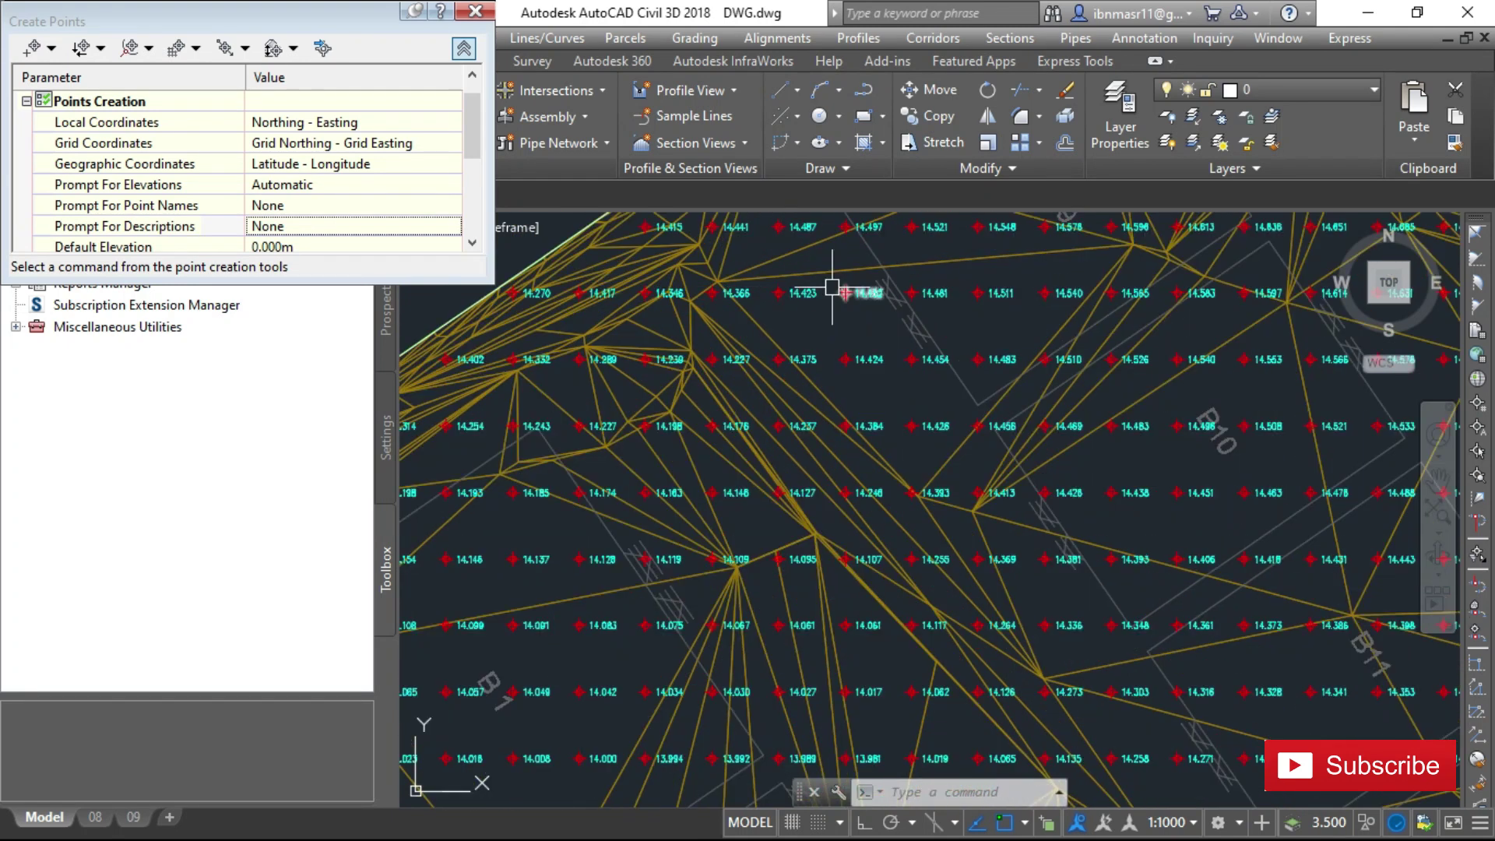
pyautogui.scroll(2, 832, 289)
# Step: Close the point creation tools and check the grid points over the southern part of the surface
pyautogui.click(475, 10)
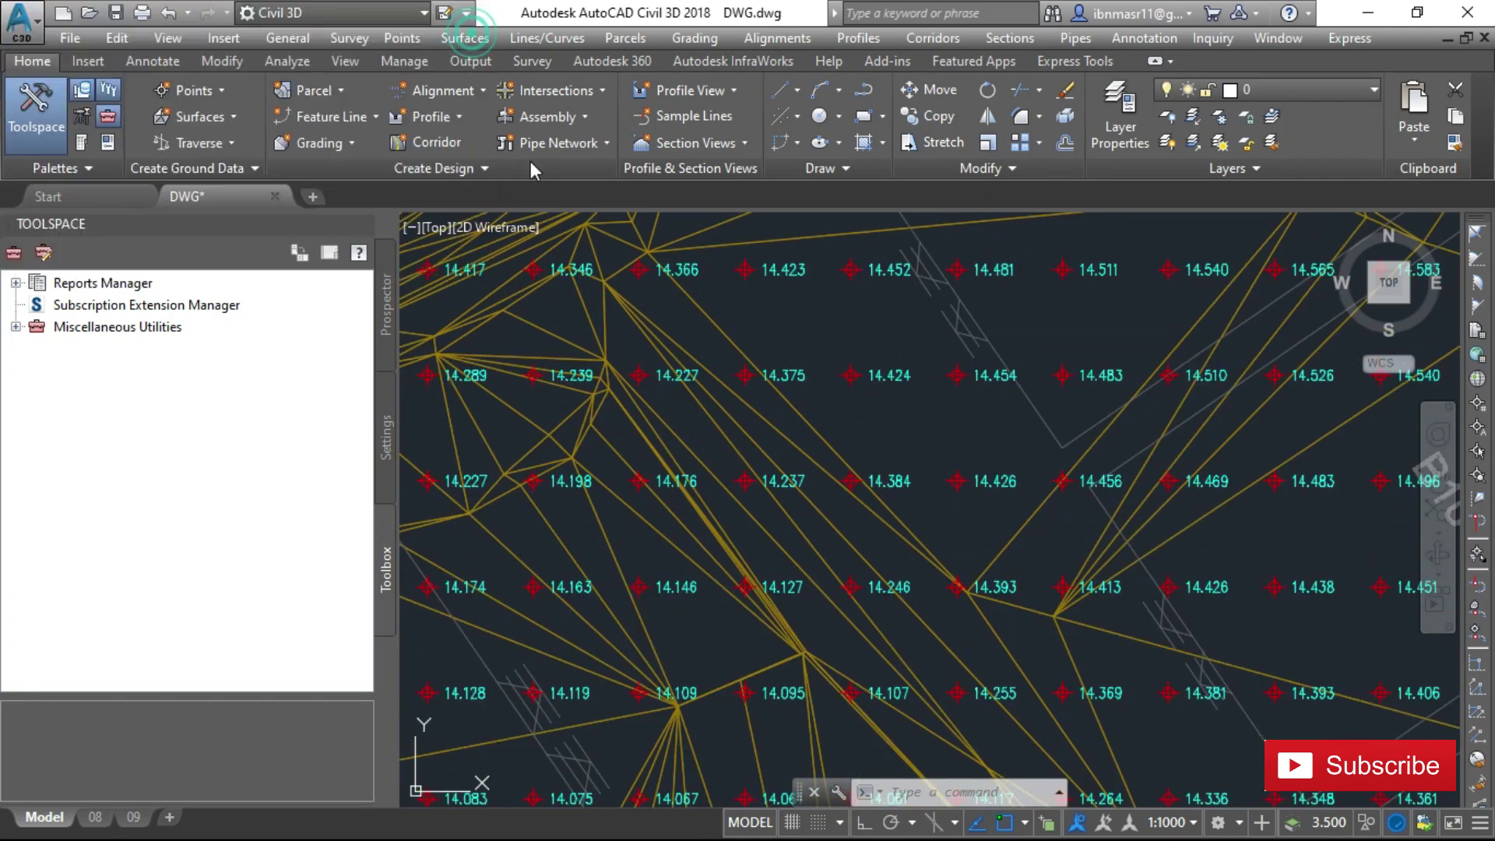
pyautogui.scroll(-5, 684, 307)
pyautogui.scroll(-2, 774, 545)
pyautogui.scroll(3, 820, 615)
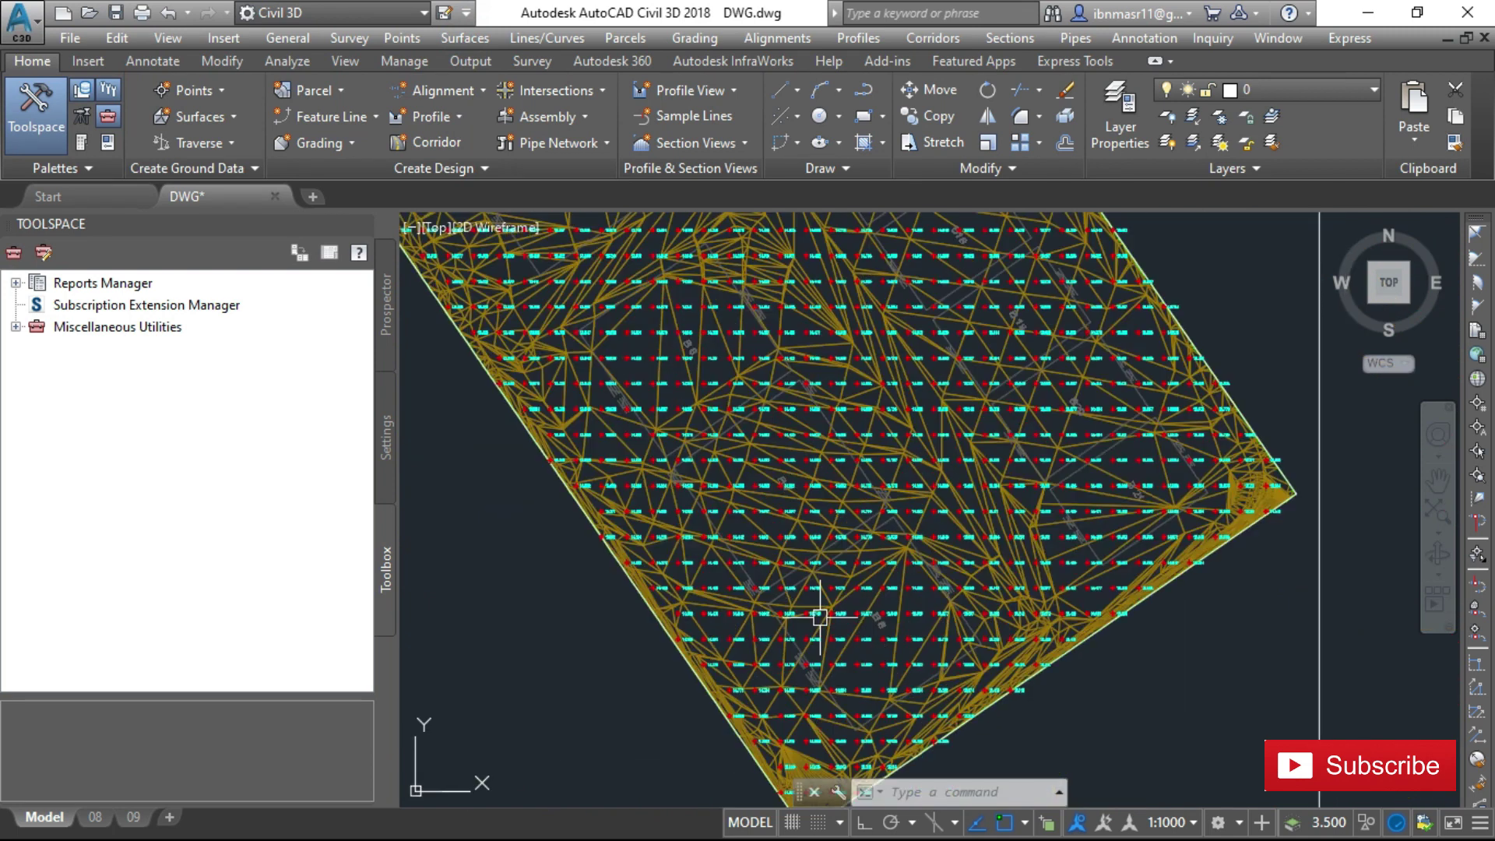
pyautogui.scroll(3, 820, 615)
pyautogui.scroll(-4, 821, 540)
pyautogui.moveTo(820, 493)
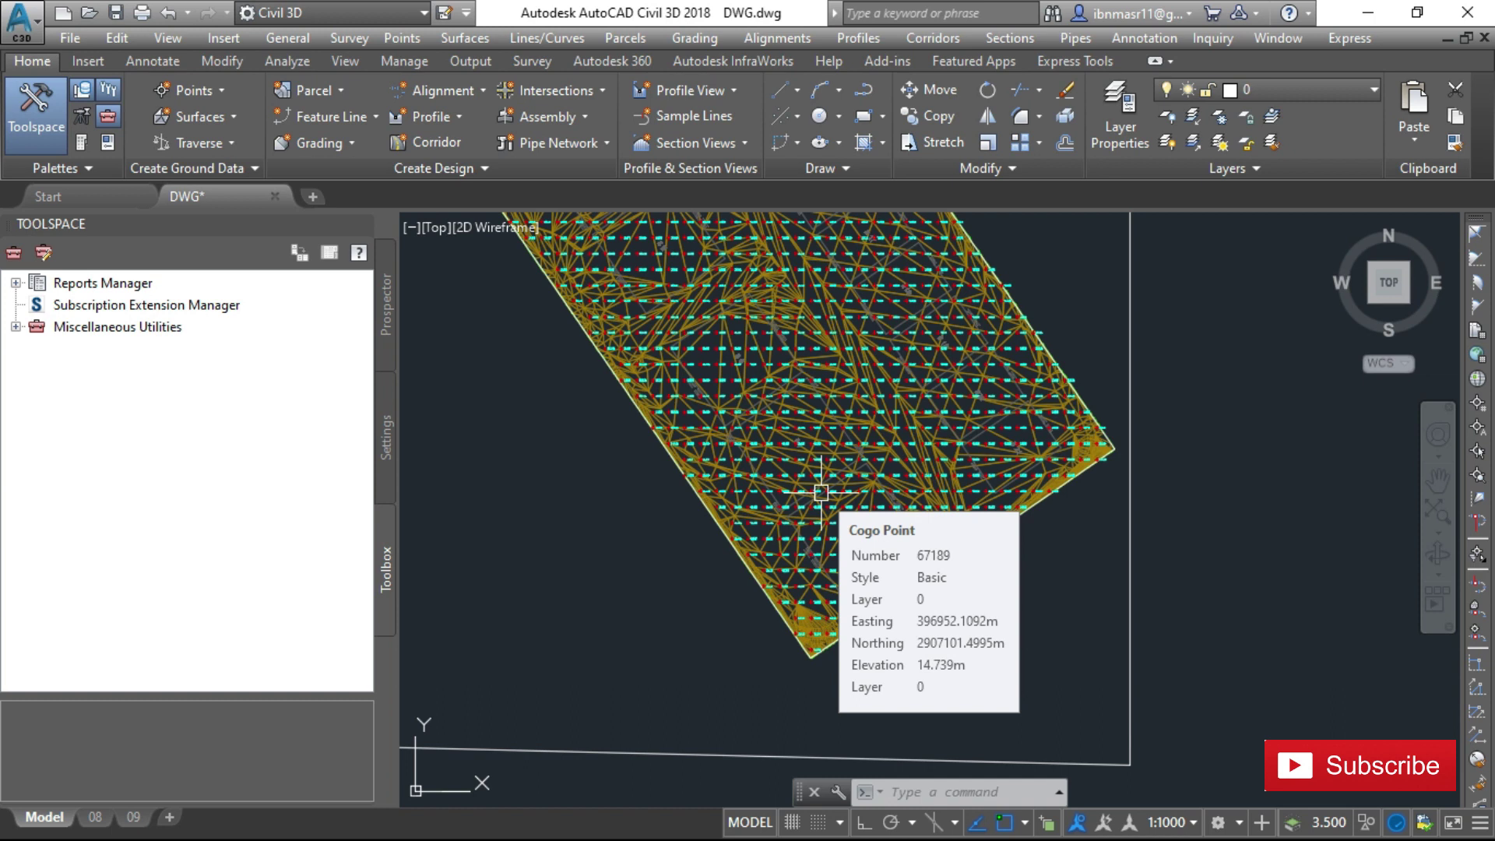